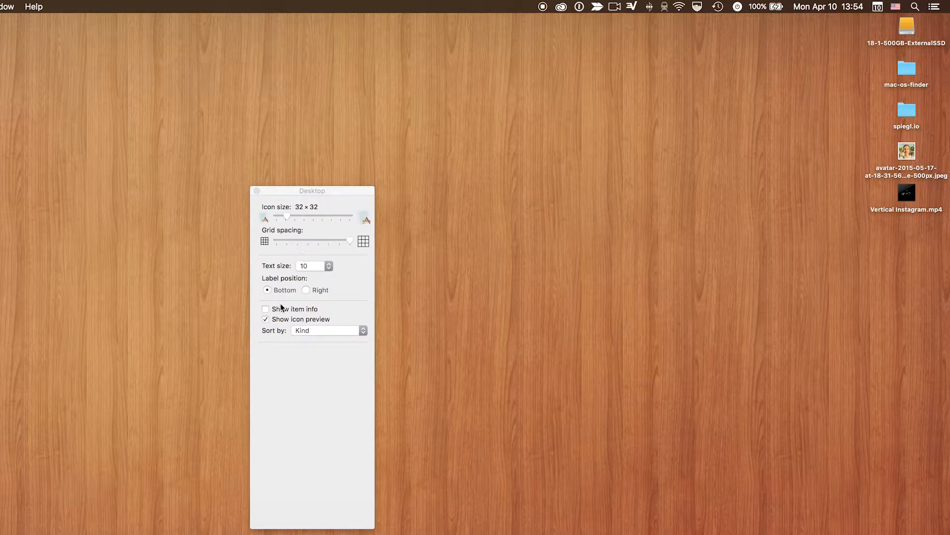
Close the desktop's view options and open them again.
click(310, 191)
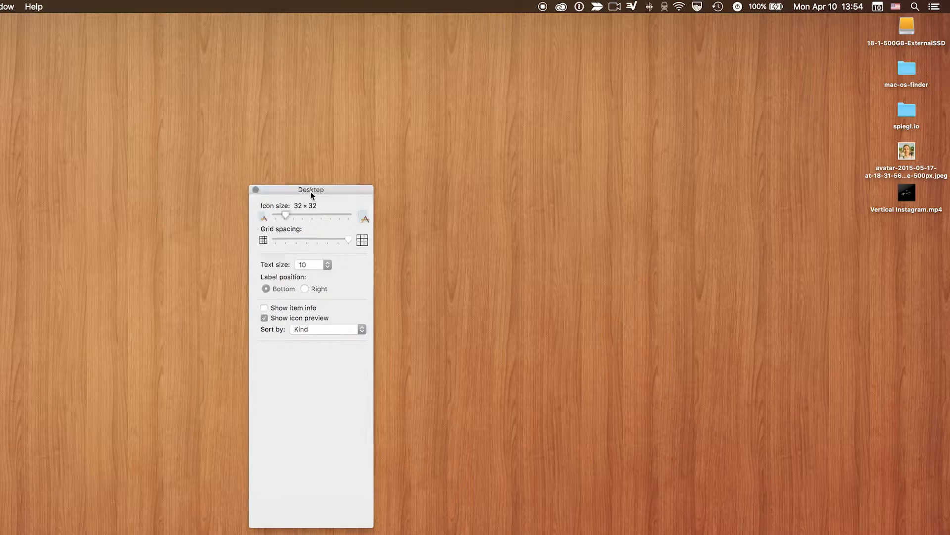
key(super+w)
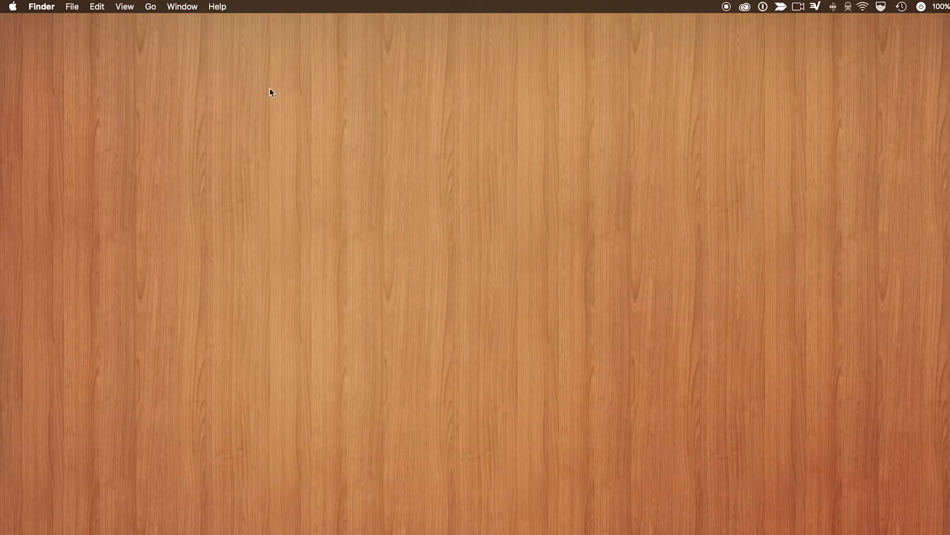
click(127, 6)
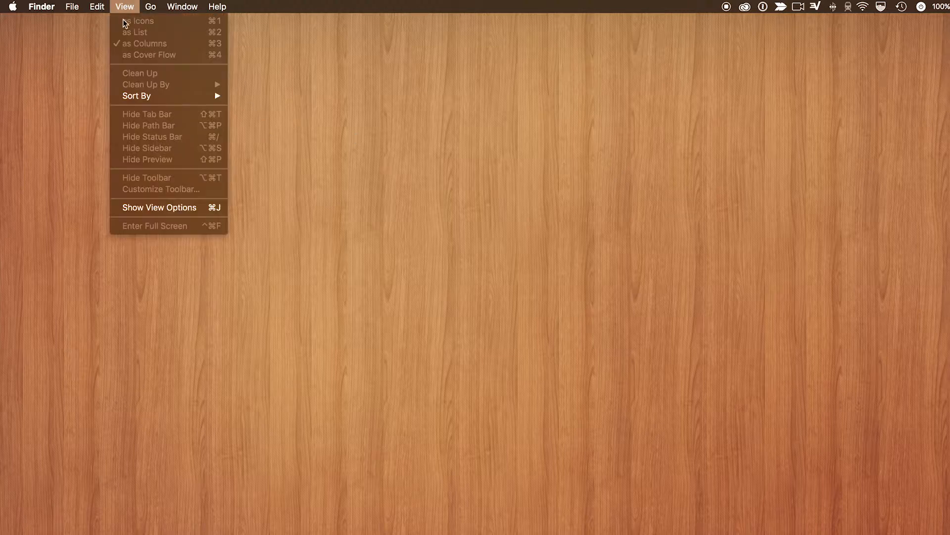
click(158, 210)
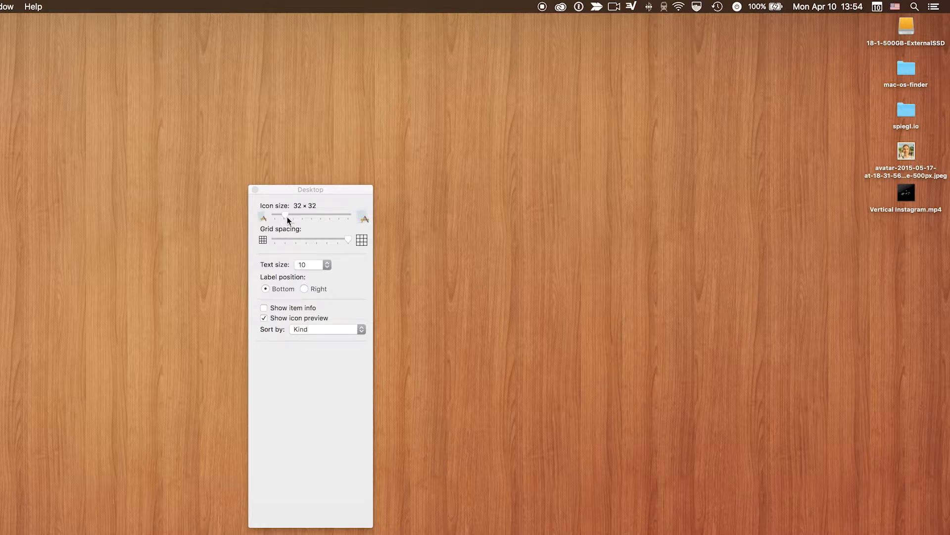
Set the desktop icons to 32 × 32 with maximum grid spacing and a text size of 10.
drag(287, 216, 286, 215)
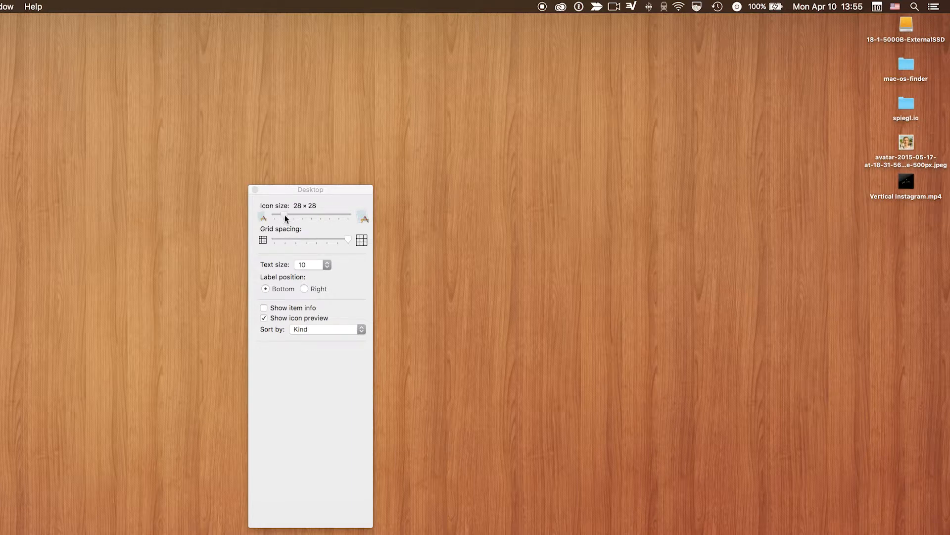
drag(285, 217, 286, 215)
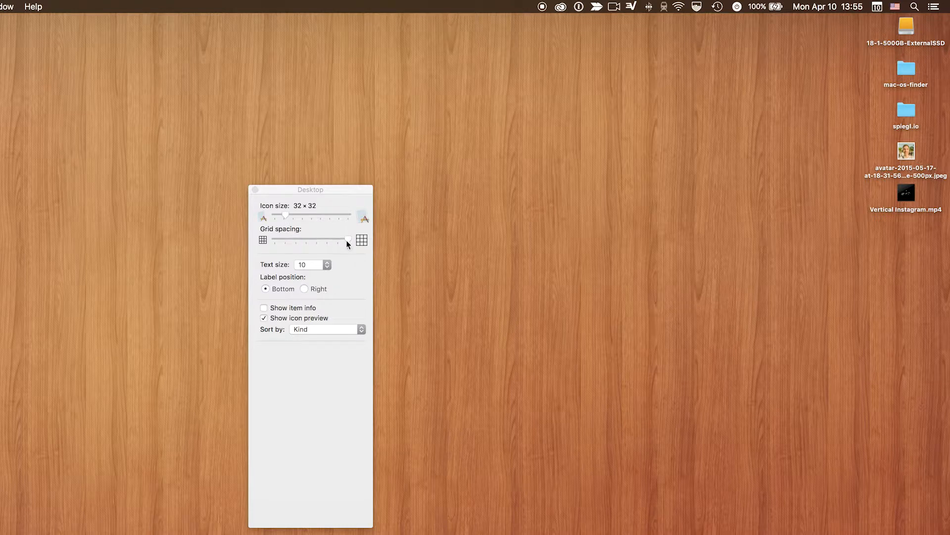
drag(349, 241, 438, 234)
click(305, 267)
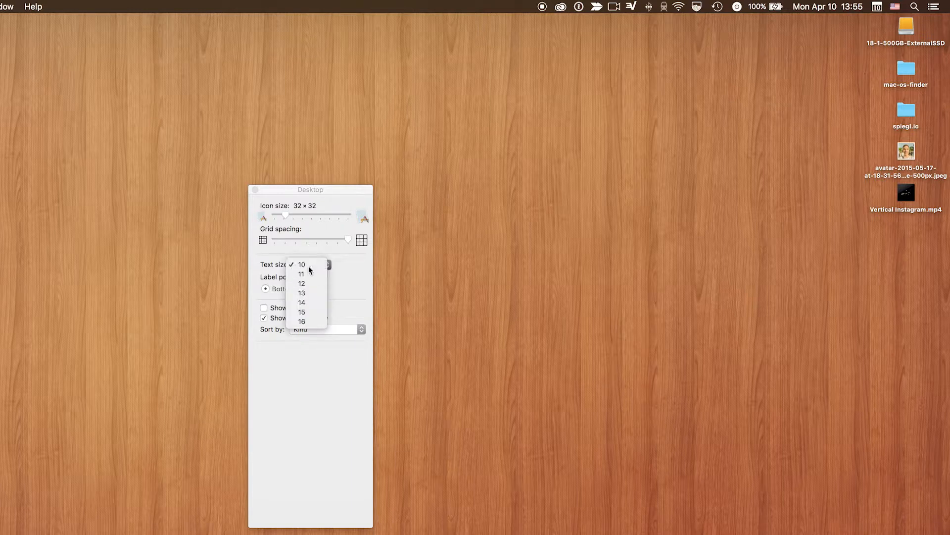
click(308, 265)
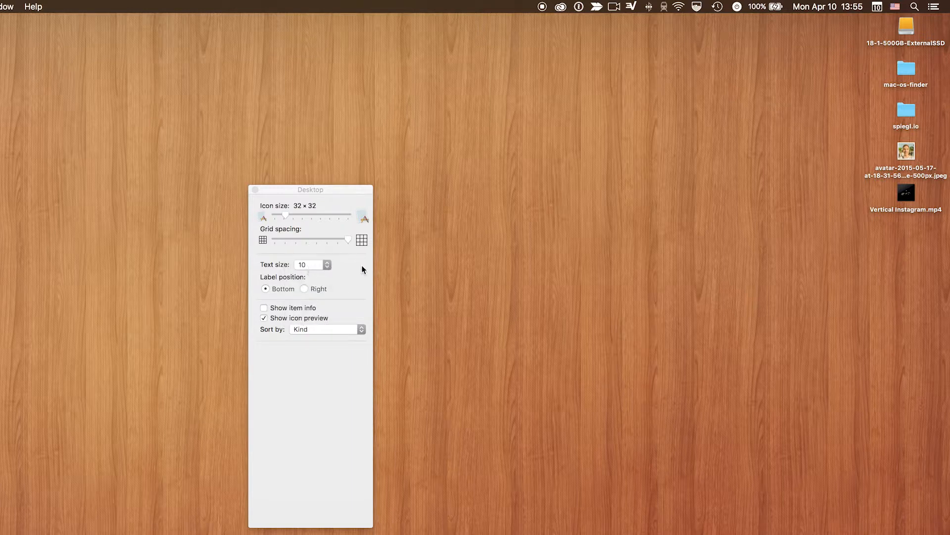
Set the desktop label position to Right, turn on item info, and keep the icons sorted by Kind.
click(310, 288)
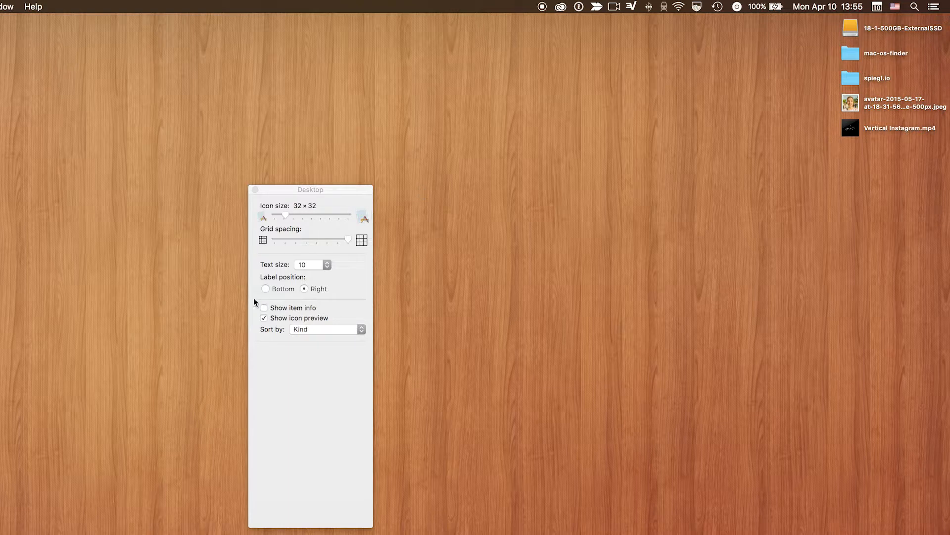
click(281, 288)
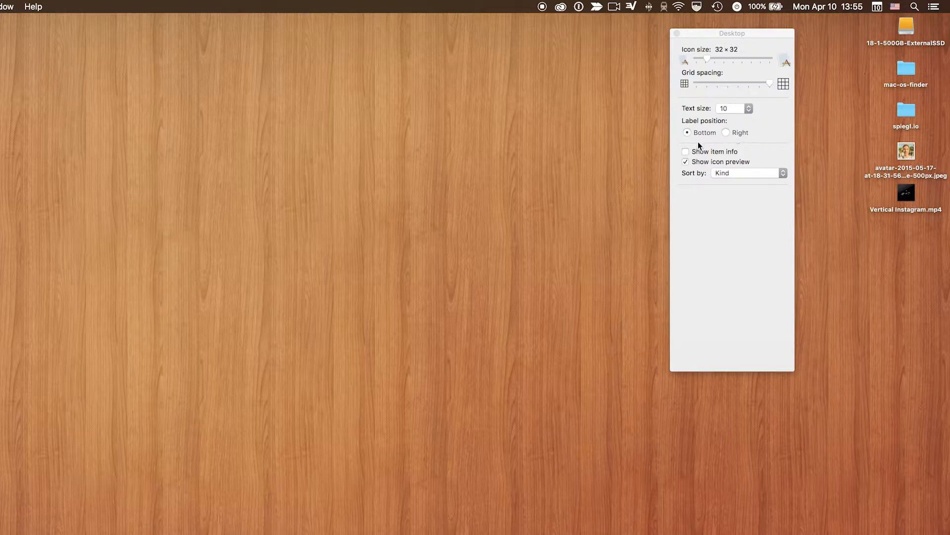
click(731, 133)
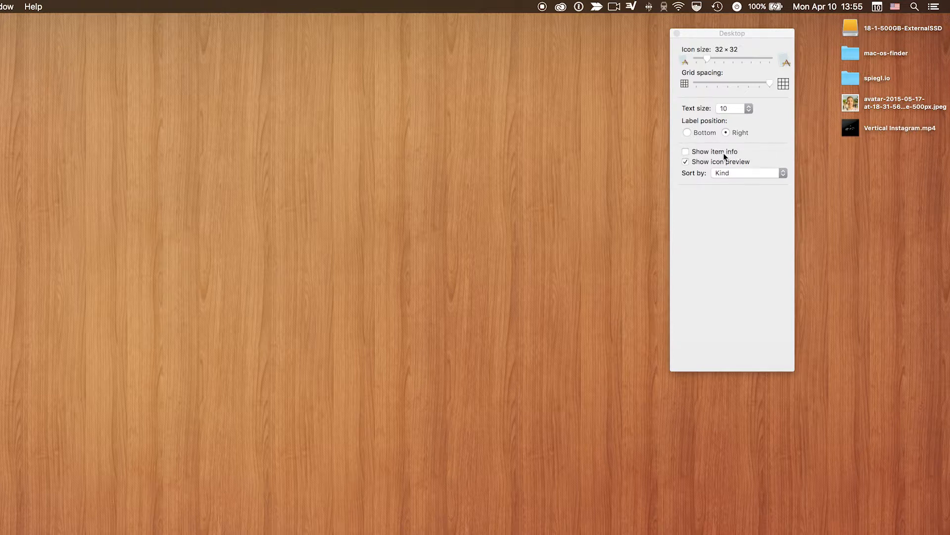
click(705, 153)
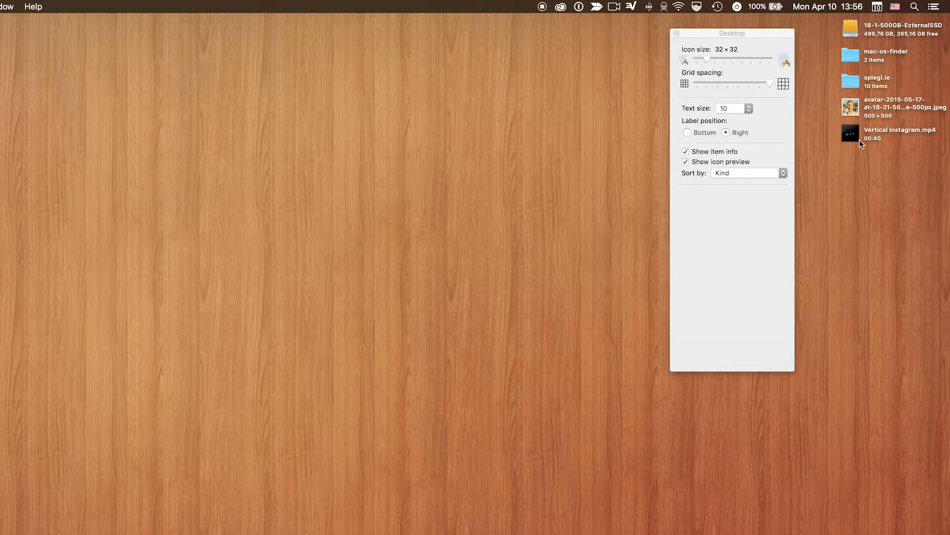
click(749, 173)
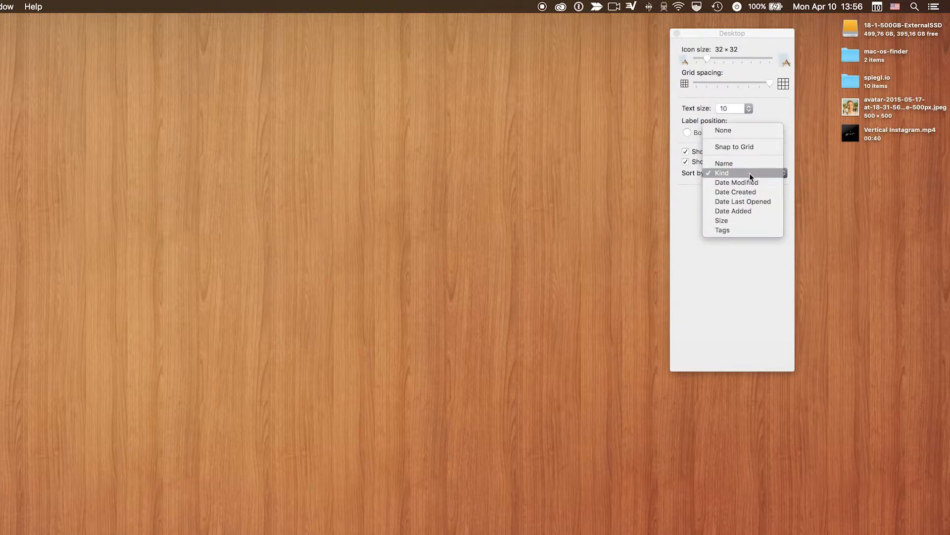
click(750, 174)
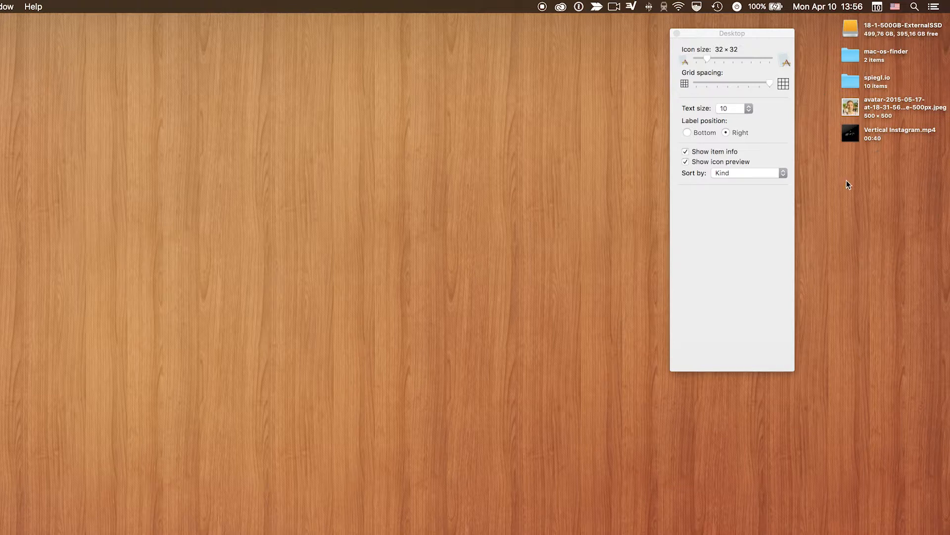
Check the desktop's sorting choices and try to move the spiegl.io folder away from the sorted icons.
right_click(731, 98)
mouse_move(757, 156)
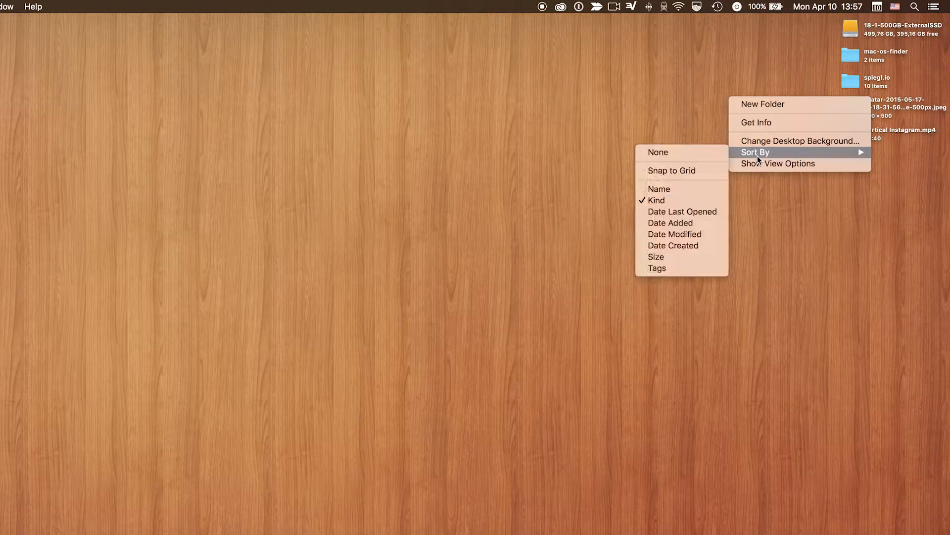
click(761, 47)
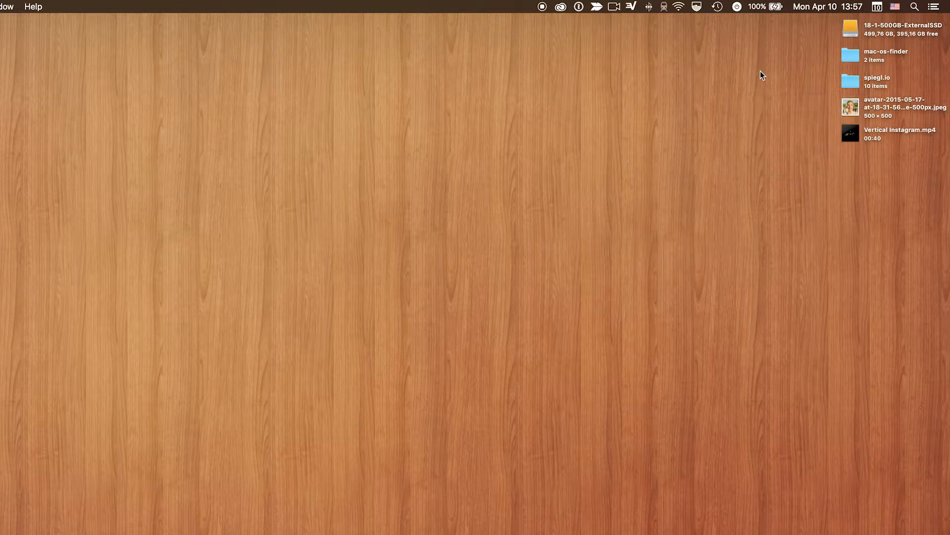
drag(845, 81, 524, 160)
key(Down)
Set desktop sorting to None and move items freely across the desktop, placing Vertical Instagram.mp4 above the others.
right_click(758, 88)
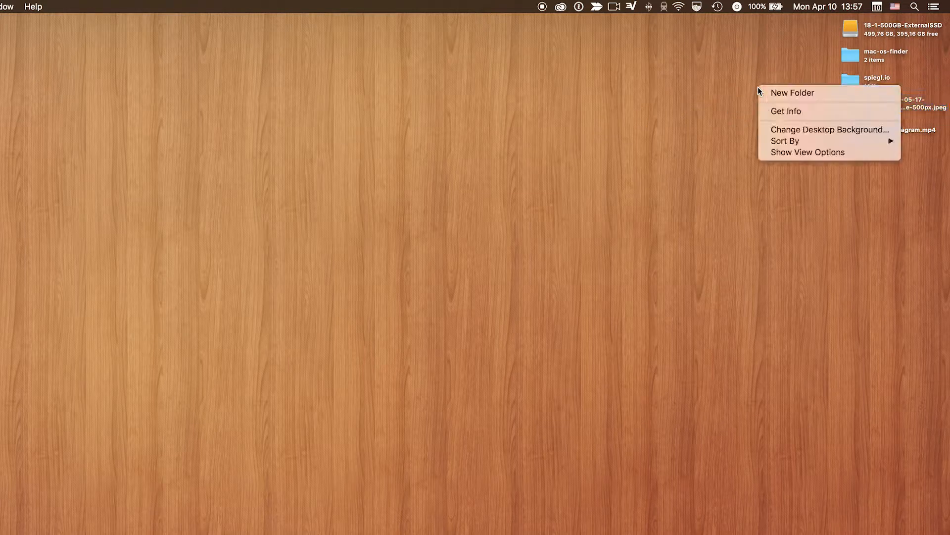
mouse_move(793, 141)
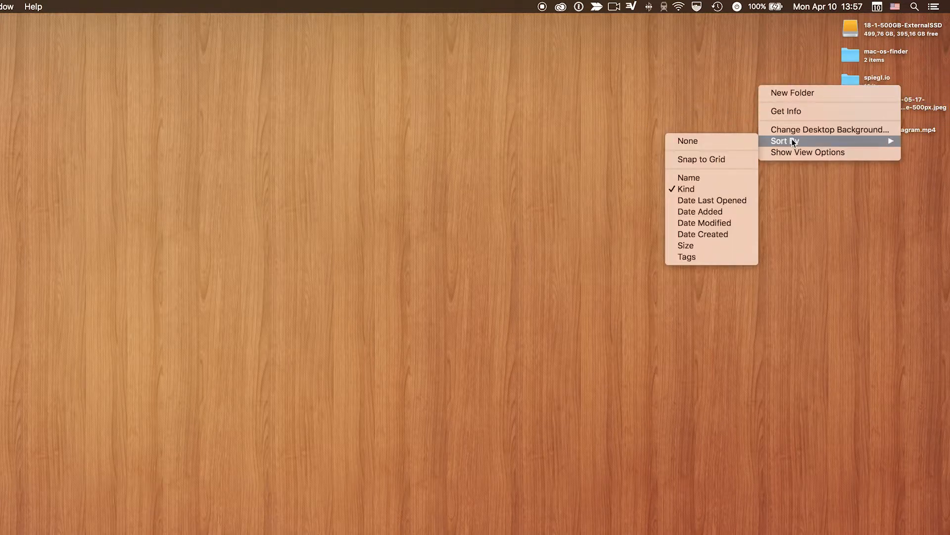
click(714, 139)
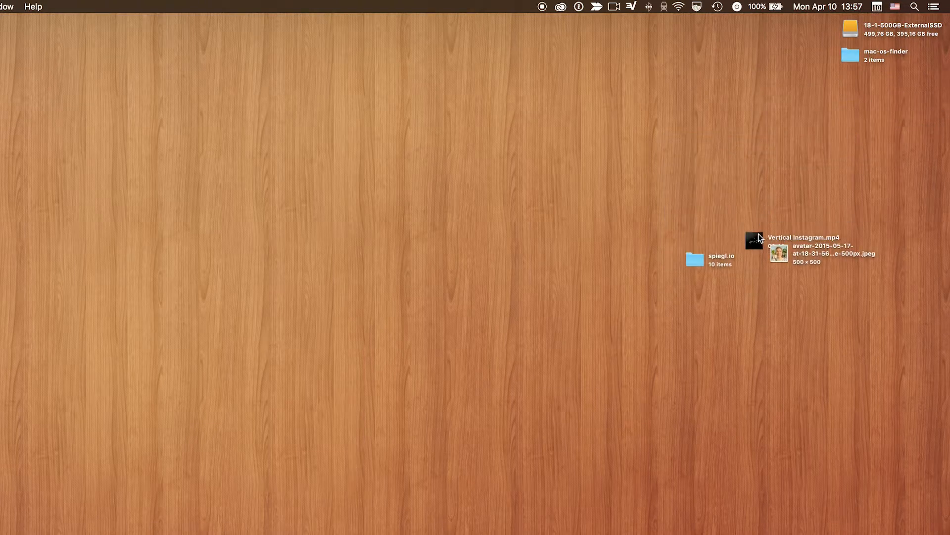
drag(758, 238, 735, 94)
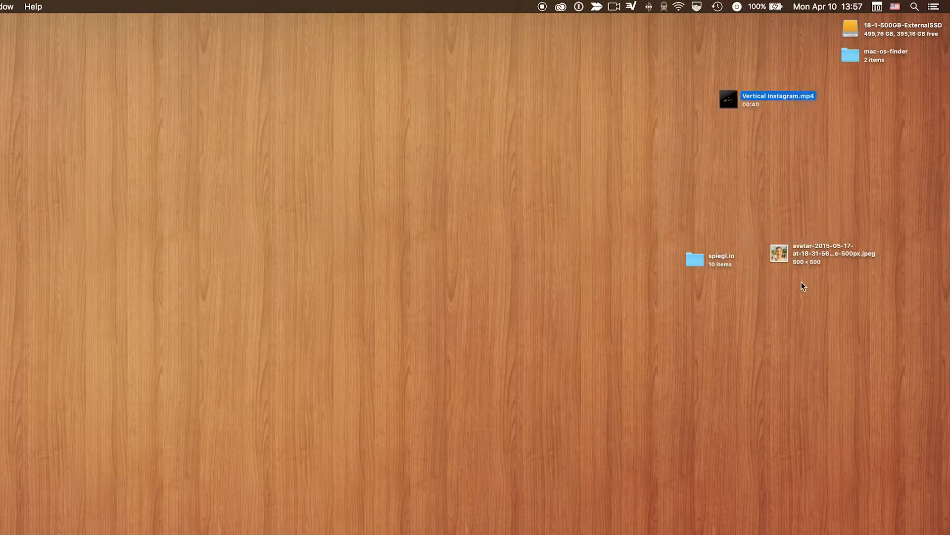
Set desktop sorting to Snap to Grid and reposition Vertical Instagram.mp4 with the avatar image directly above it.
right_click(786, 130)
mouse_move(824, 210)
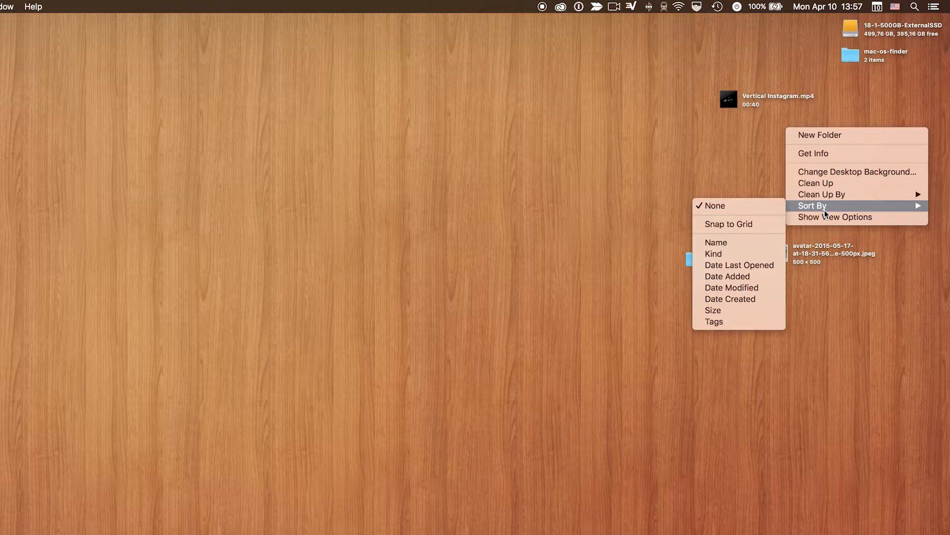
click(726, 227)
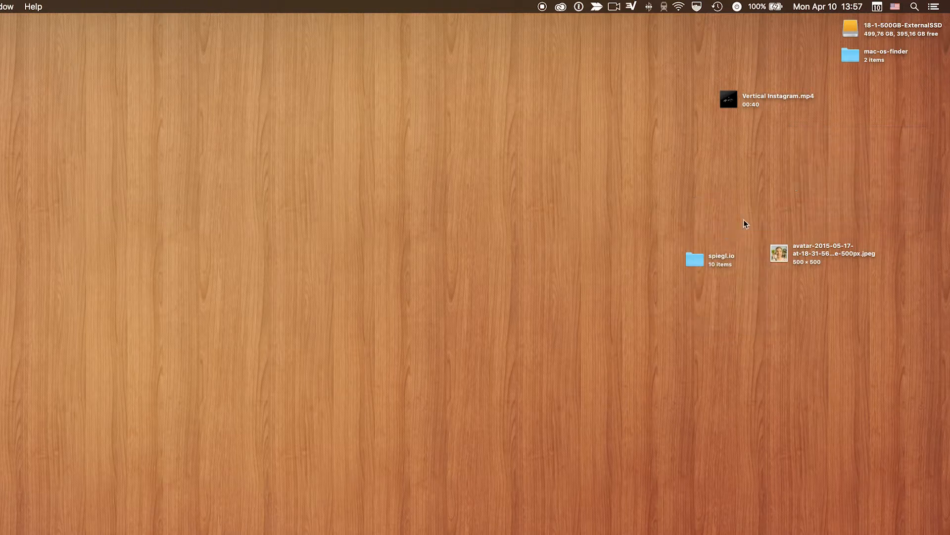
drag(738, 106, 736, 135)
drag(779, 251, 753, 109)
Sort the desktop items by Kind again.
right_click(754, 188)
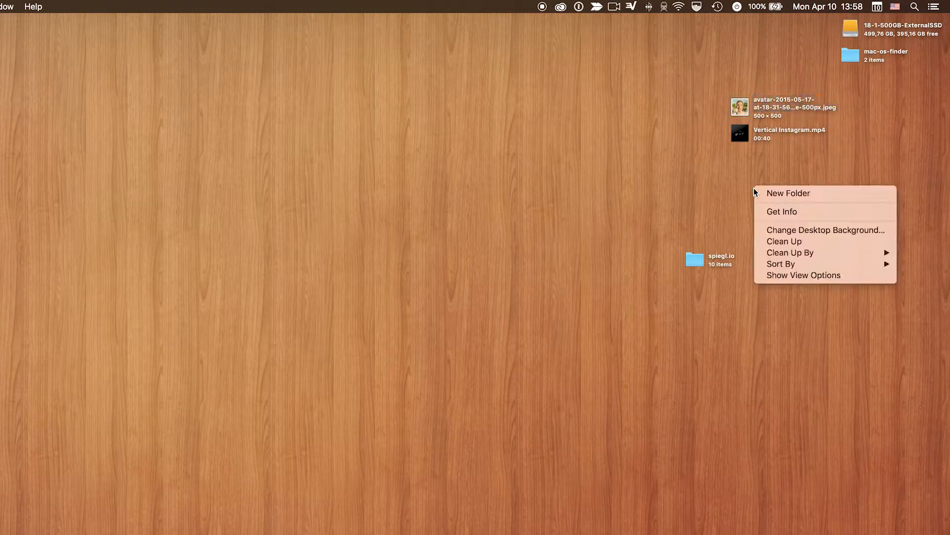
mouse_move(820, 265)
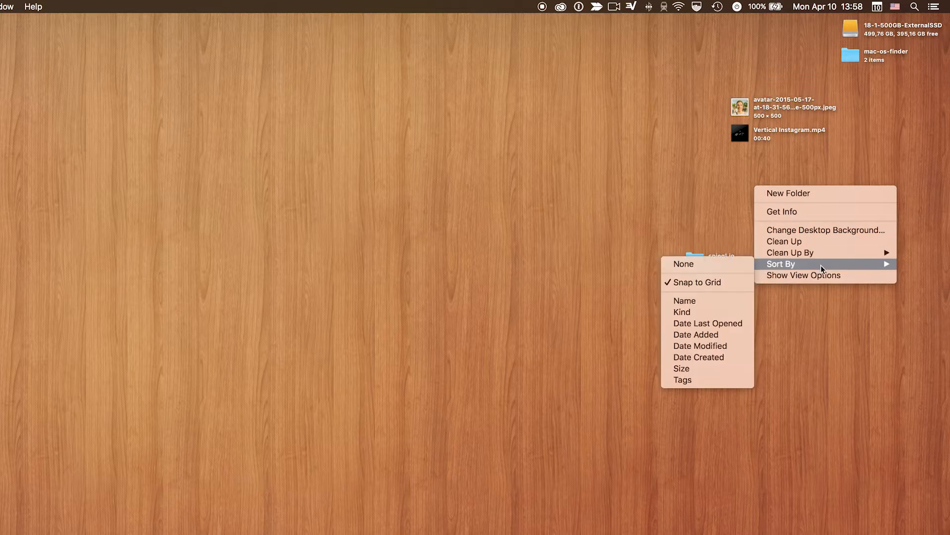
click(705, 316)
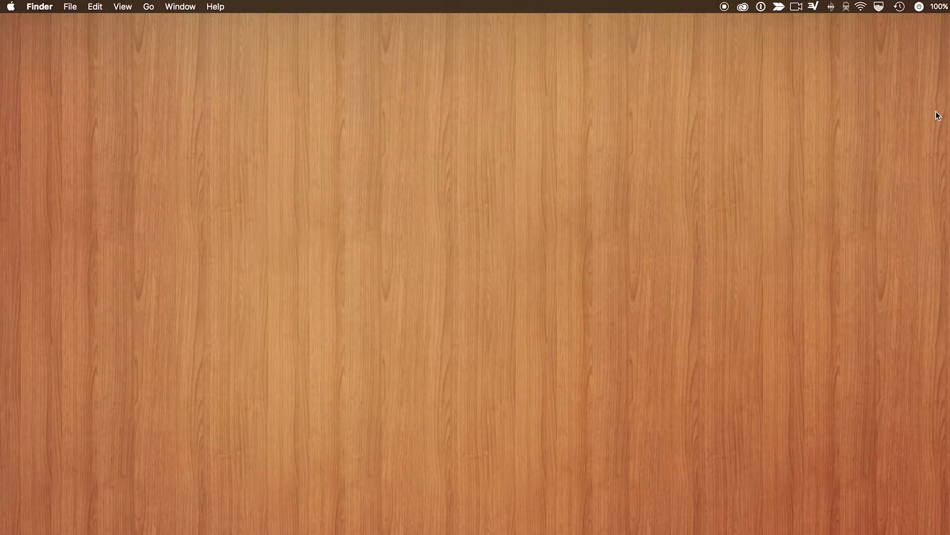
Open the General settings of the Finder preferences and show hard disks on the desktop.
click(31, 6)
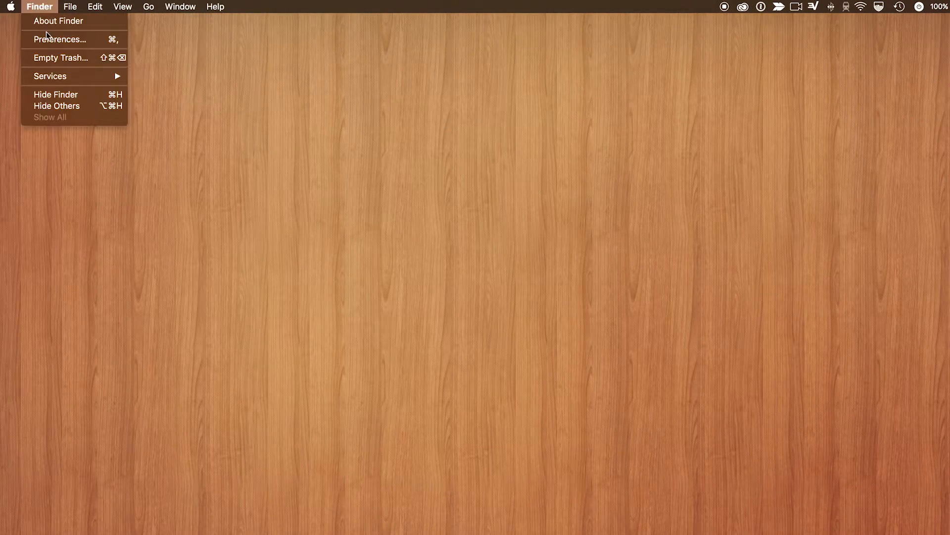
click(44, 40)
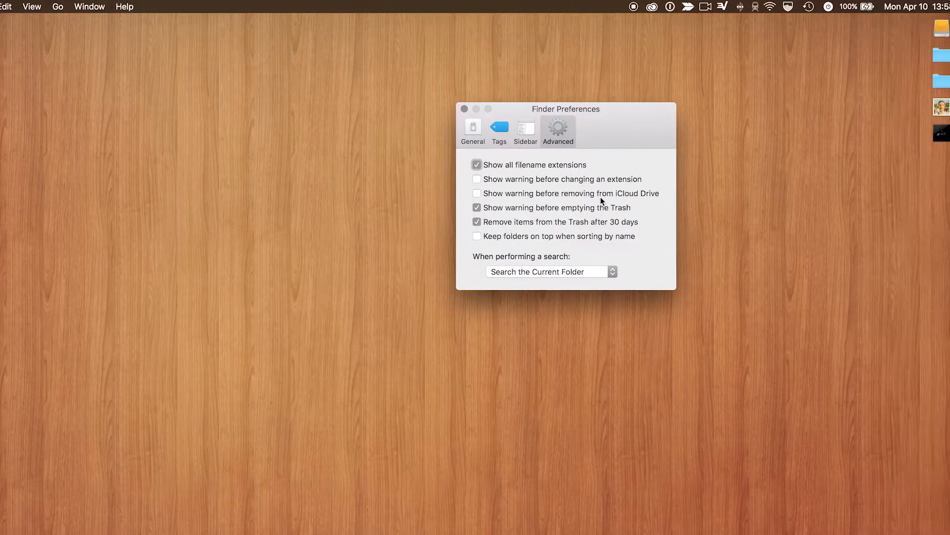
click(564, 130)
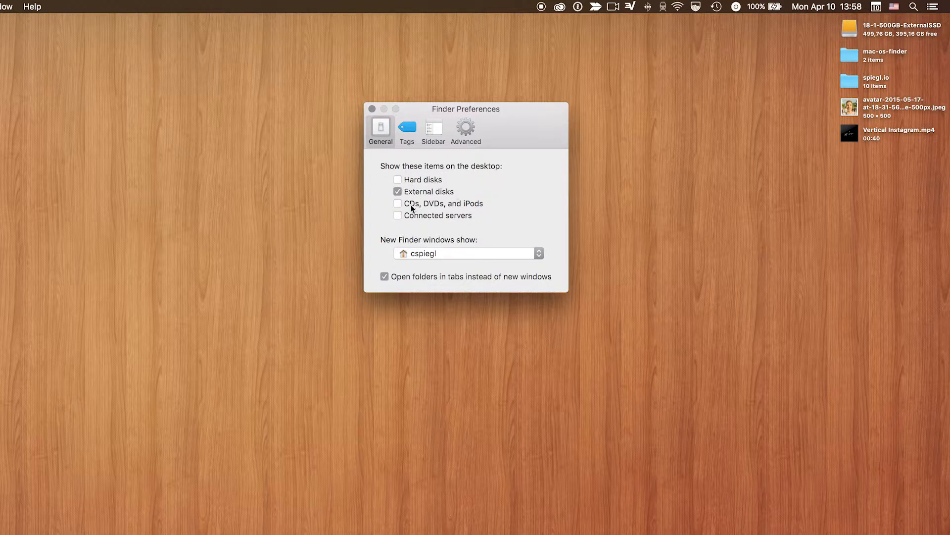
click(409, 181)
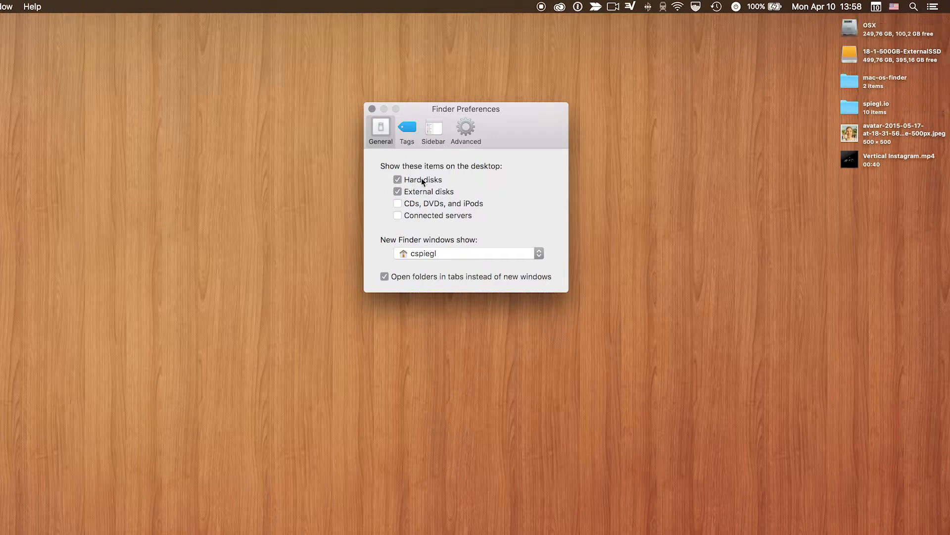
Move the preferences window closer to the desktop icons and hide hard disks from the desktop.
drag(488, 123, 662, 67)
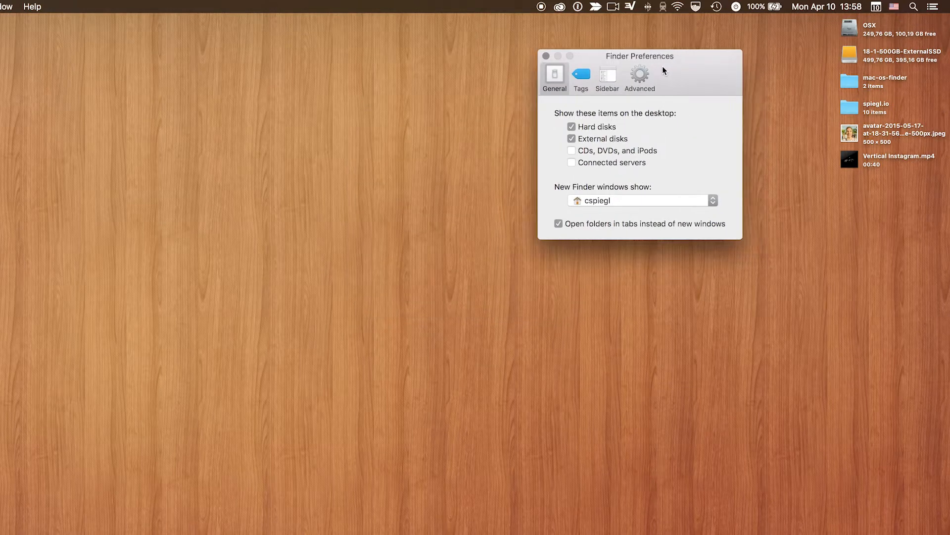
click(584, 126)
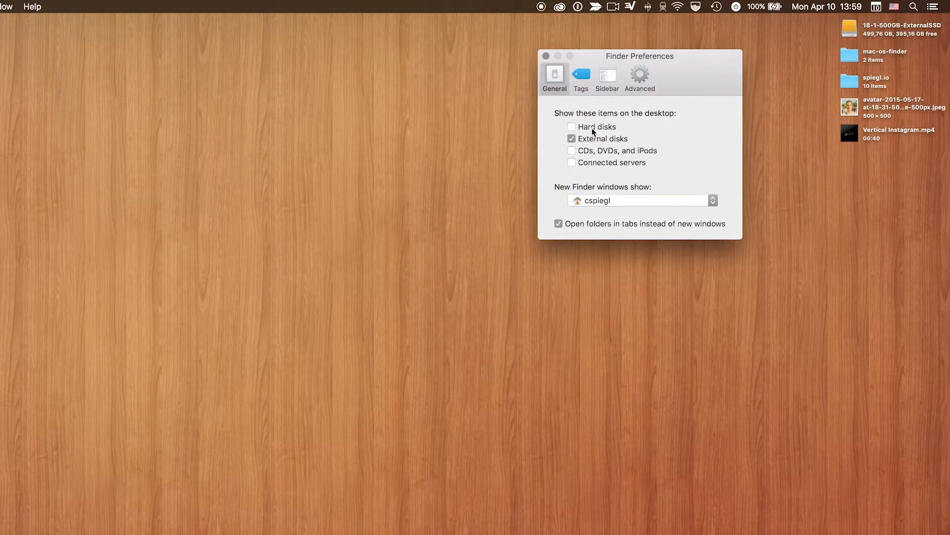
click(582, 128)
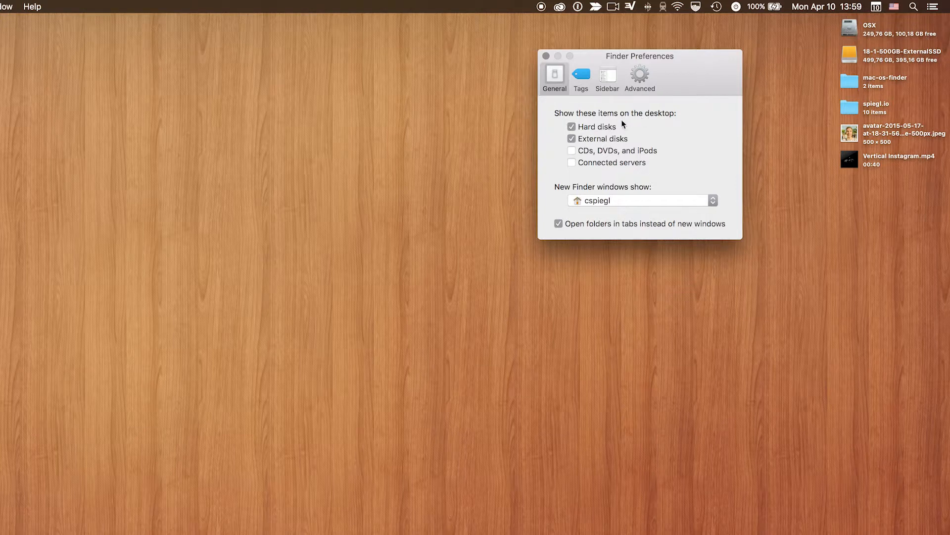
click(601, 128)
click(596, 123)
click(593, 128)
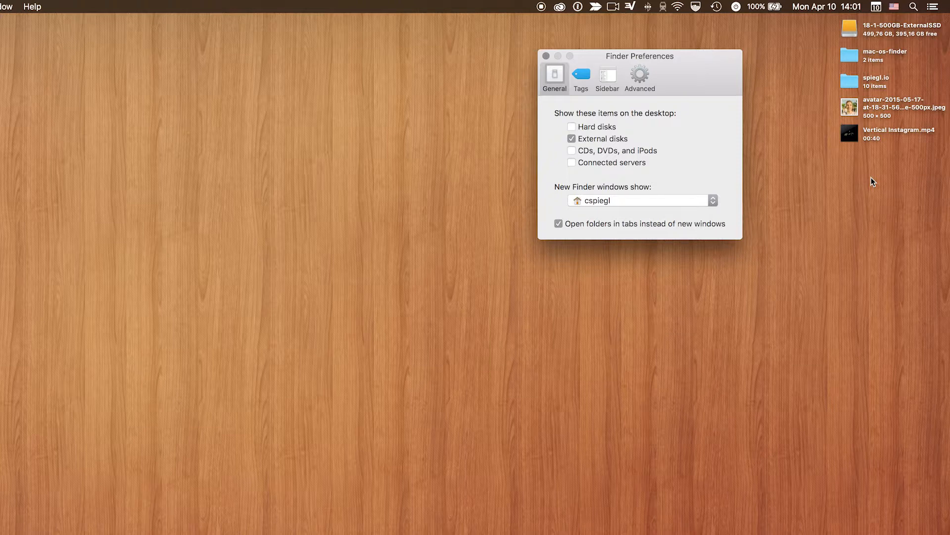
click(693, 200)
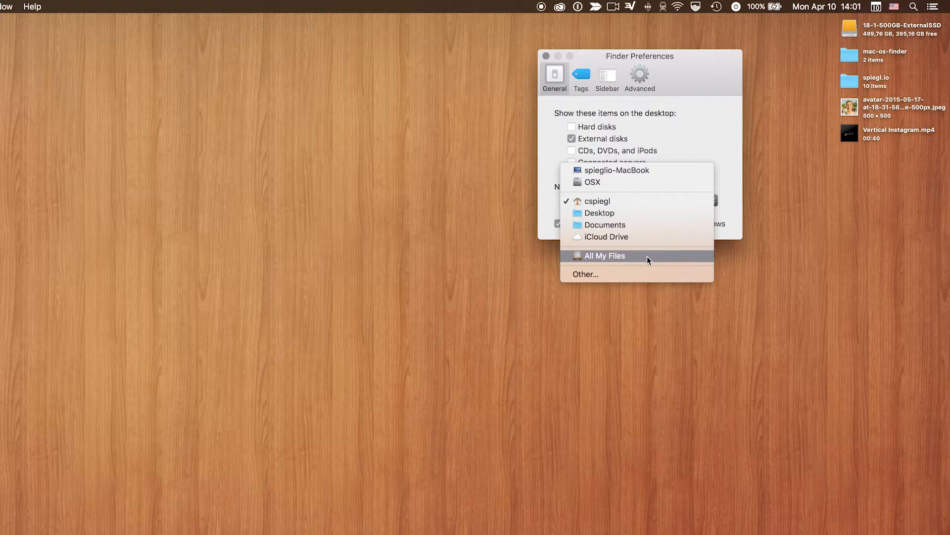
key(alt+space)
text(')
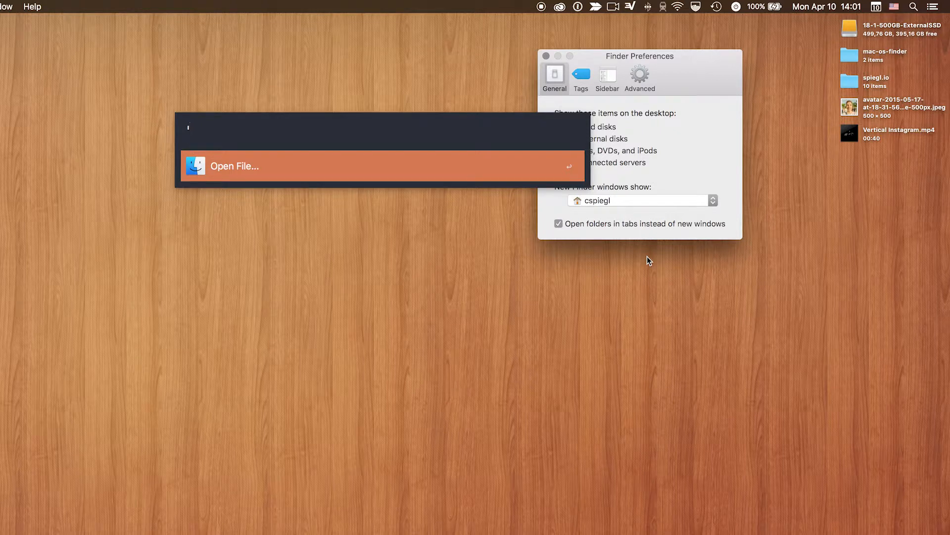
key(Escape)
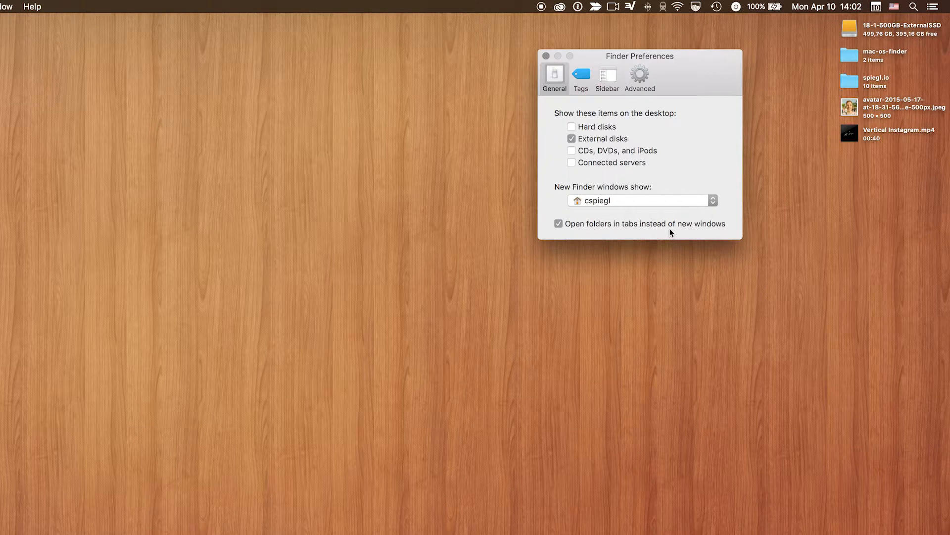
Open the Tags settings of the Finder preferences and select the Green tag.
drag(587, 73, 587, 71)
click(580, 79)
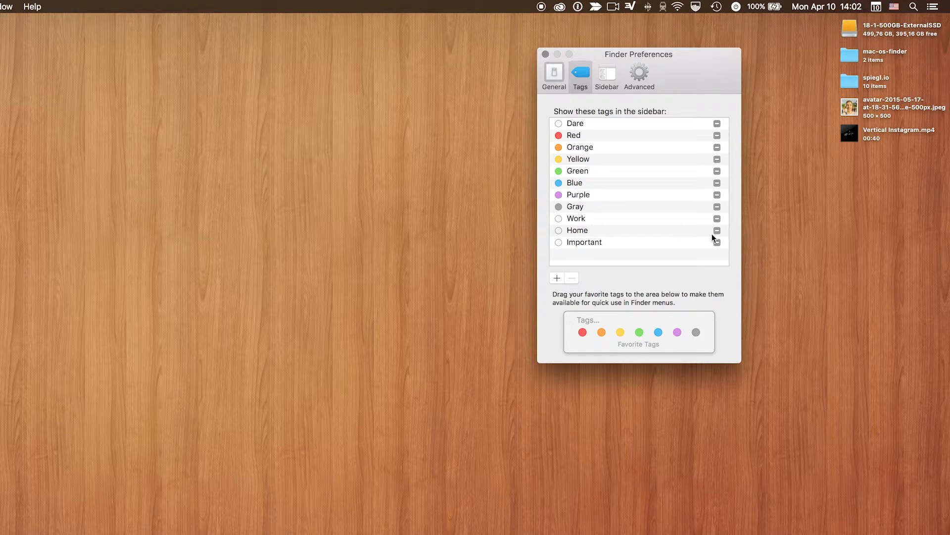
click(643, 171)
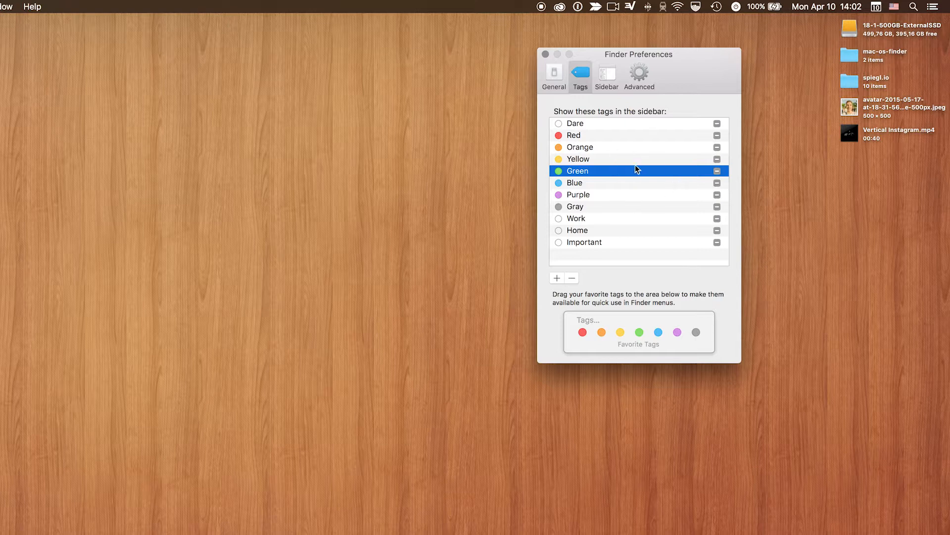
Assign the Red tag to the mac-os-finder folder on the desktop.
click(860, 52)
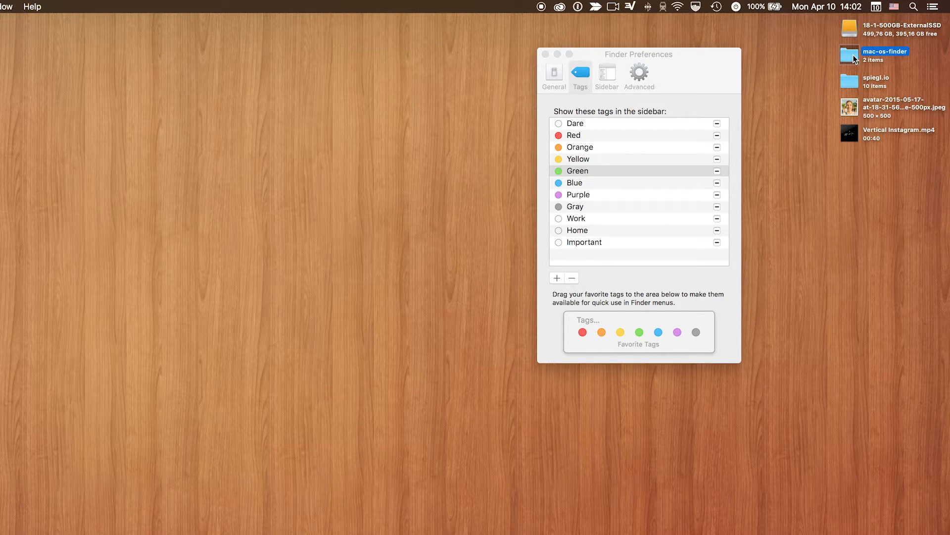
right_click(853, 55)
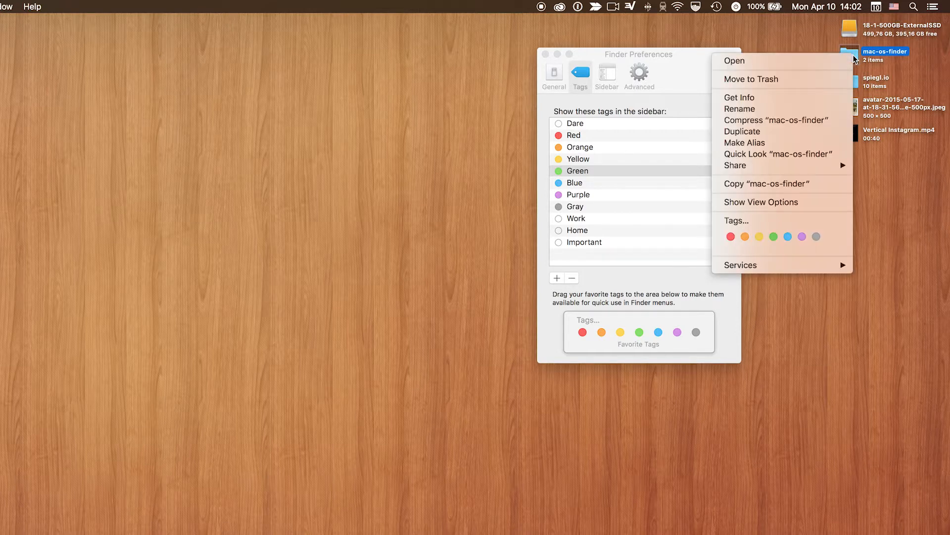
click(730, 236)
click(801, 58)
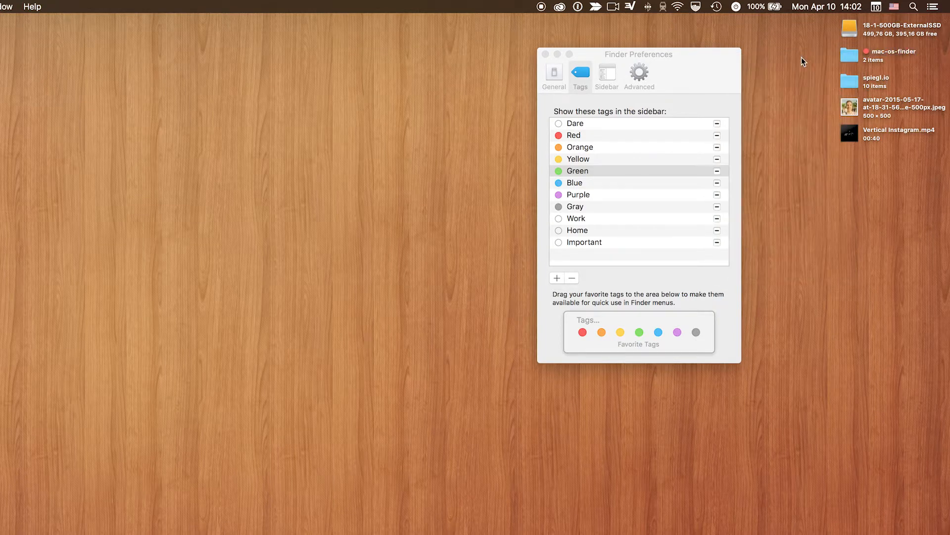
Add the Orange tag to the mac-os-finder folder, remove its Red tag and return to the tag preferences.
click(845, 52)
right_click(845, 52)
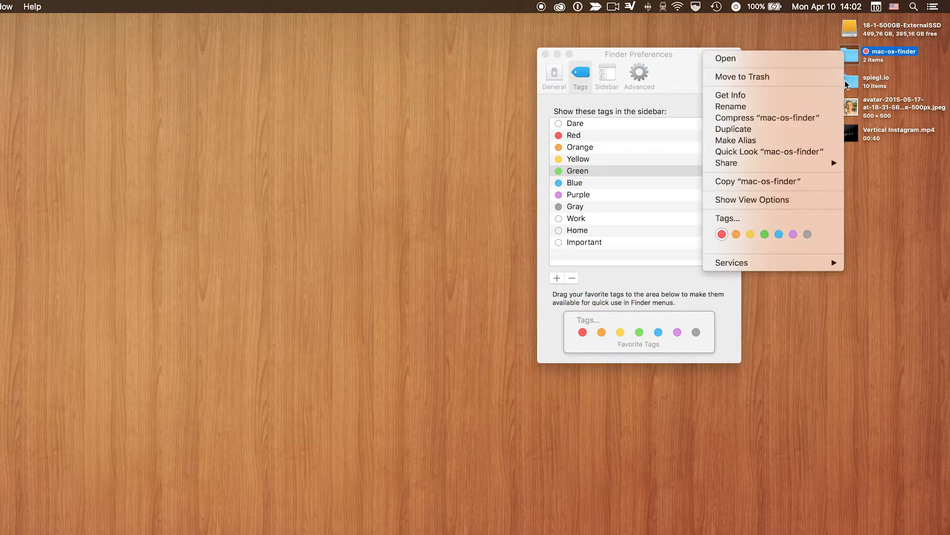
click(735, 238)
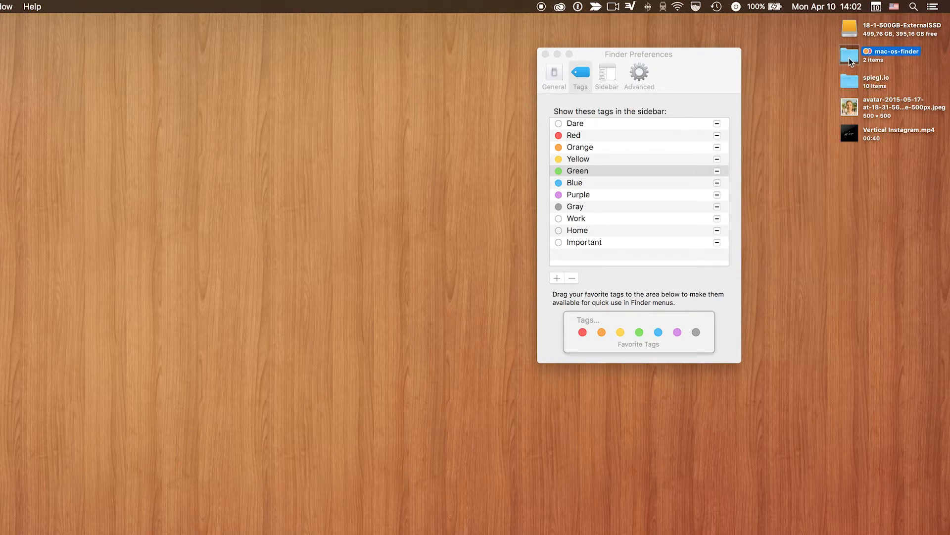
right_click(848, 58)
click(727, 240)
click(596, 123)
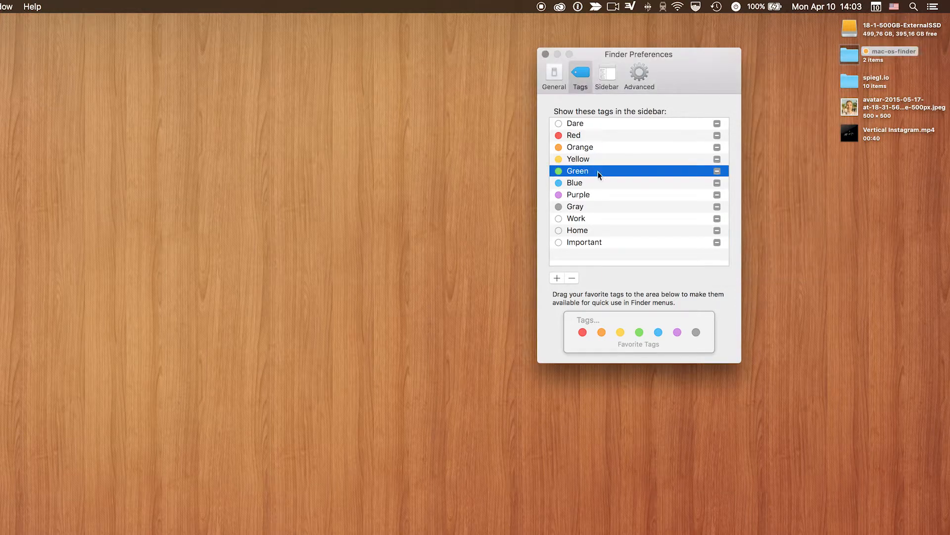
Open the Sidebar preferences and the mac-os-finder folder, making the folder window tall enough to show its whole sidebar.
click(608, 74)
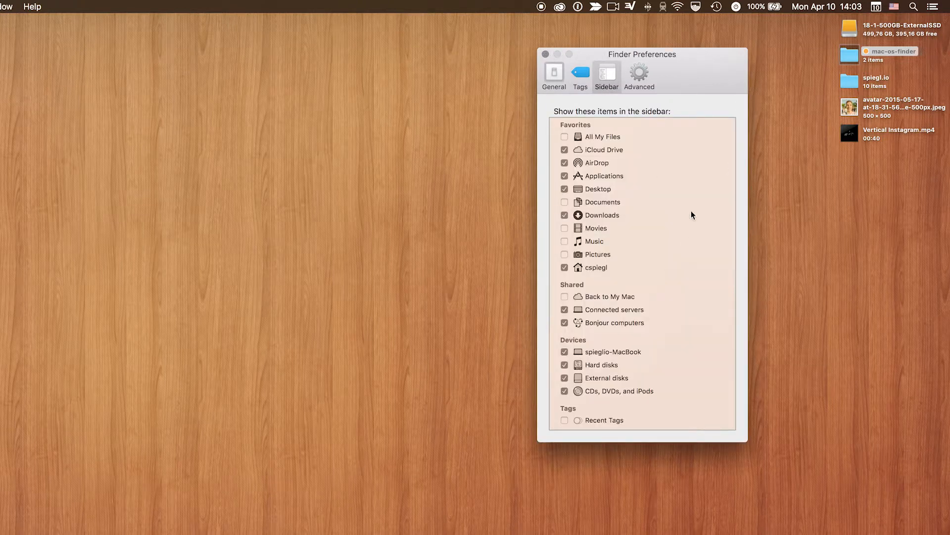
double_click(843, 59)
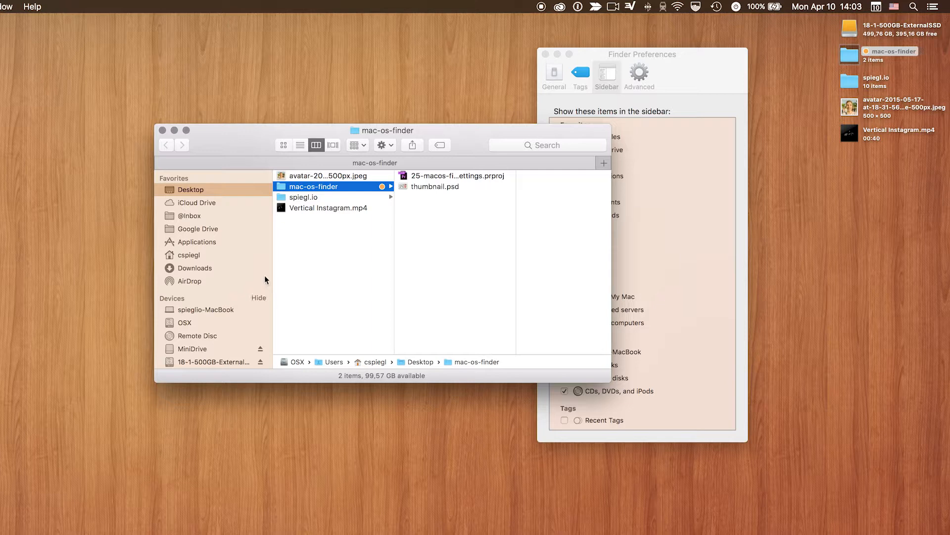
drag(308, 382, 307, 412)
mouse_move(700, 71)
mouse_down()
mouse_move(749, 70)
mouse_move(688, 82)
mouse_up()
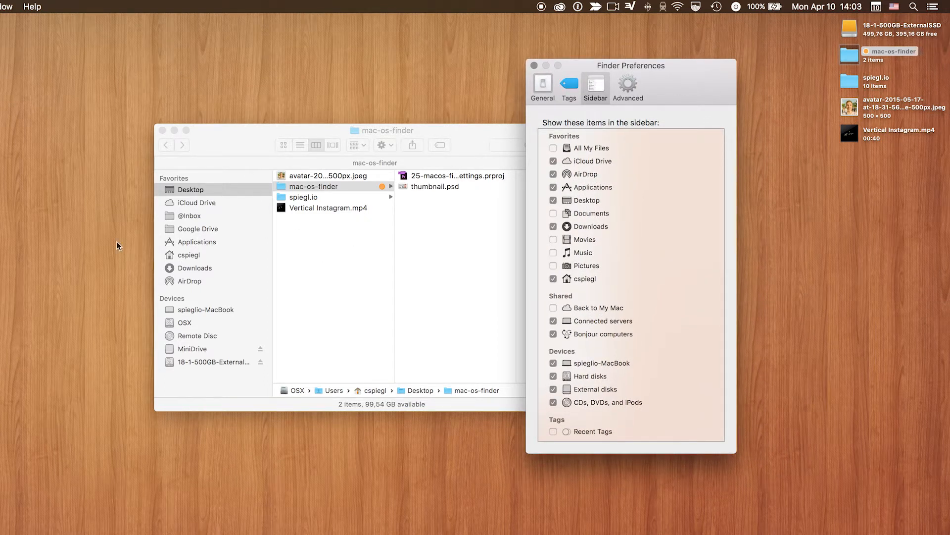
click(317, 319)
click(673, 186)
click(186, 200)
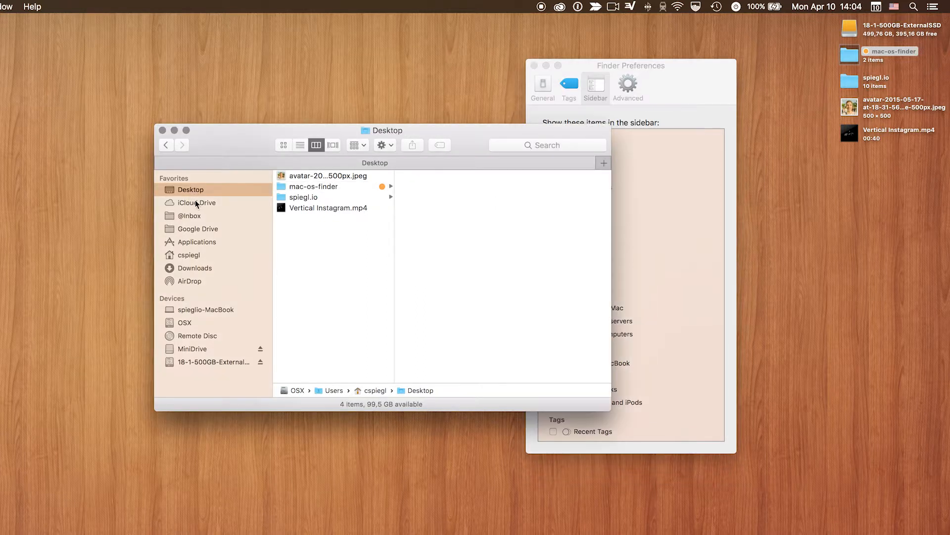
click(202, 203)
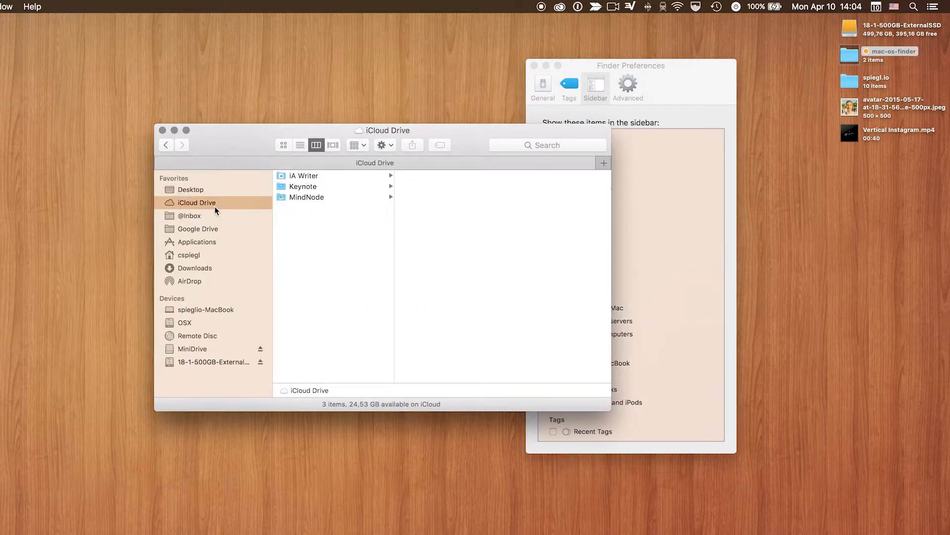
click(221, 216)
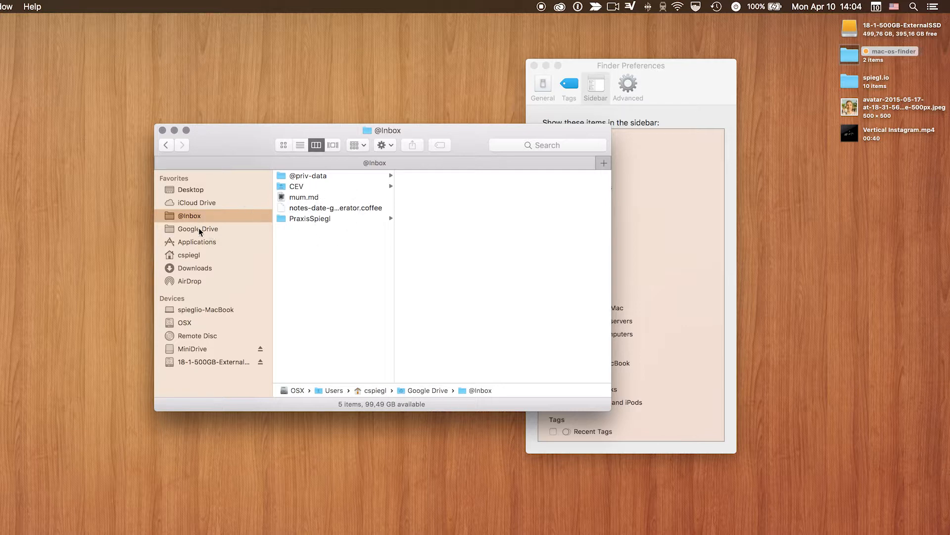
click(198, 244)
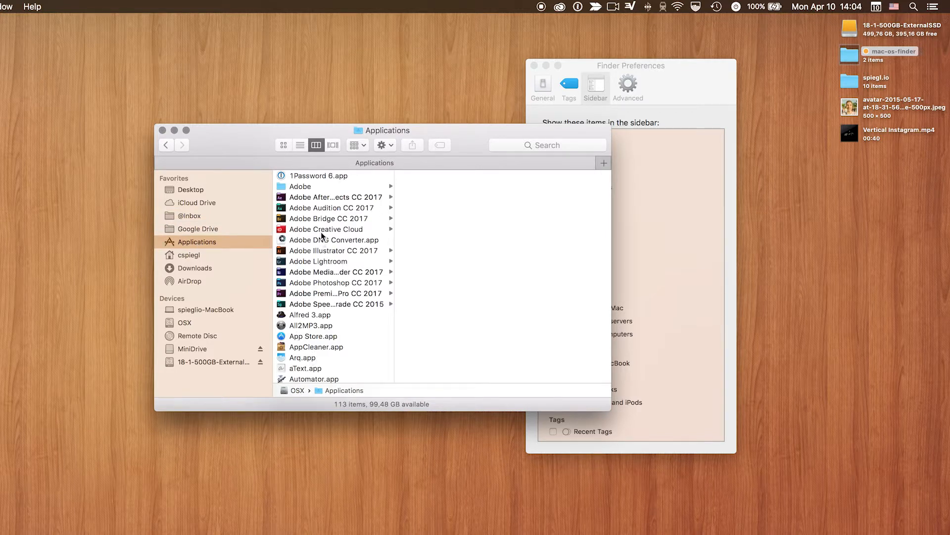
click(192, 254)
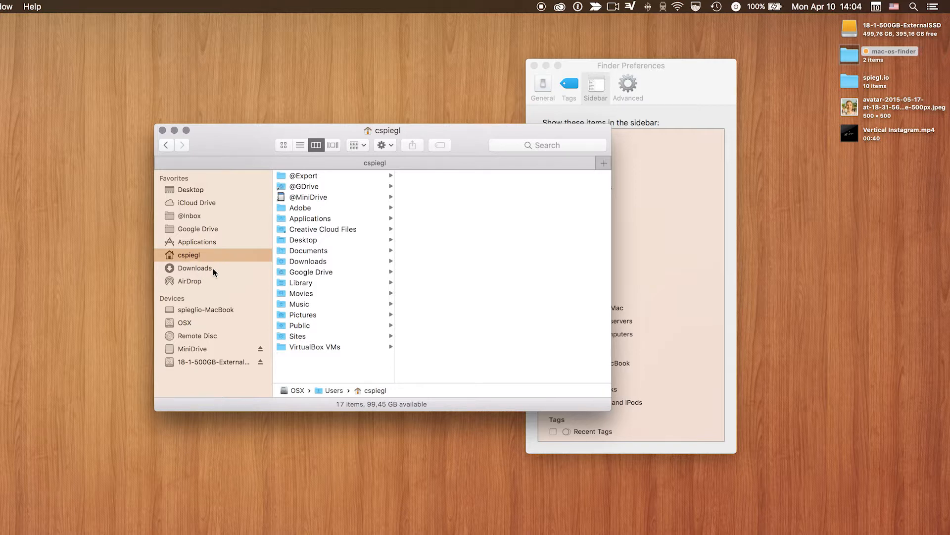
click(207, 280)
click(204, 189)
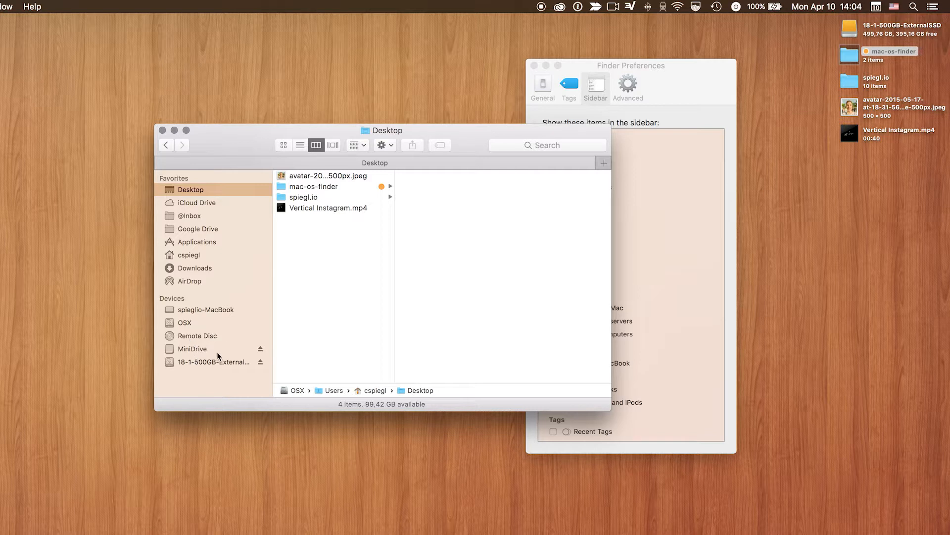
Try showing Recent Tags in the Finder sidebar.
key(super+comma)
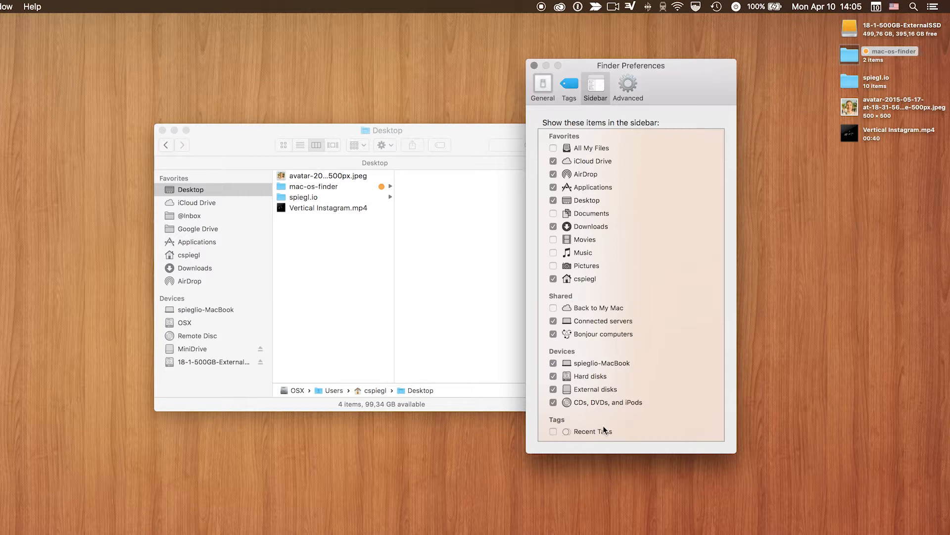
click(554, 432)
click(482, 228)
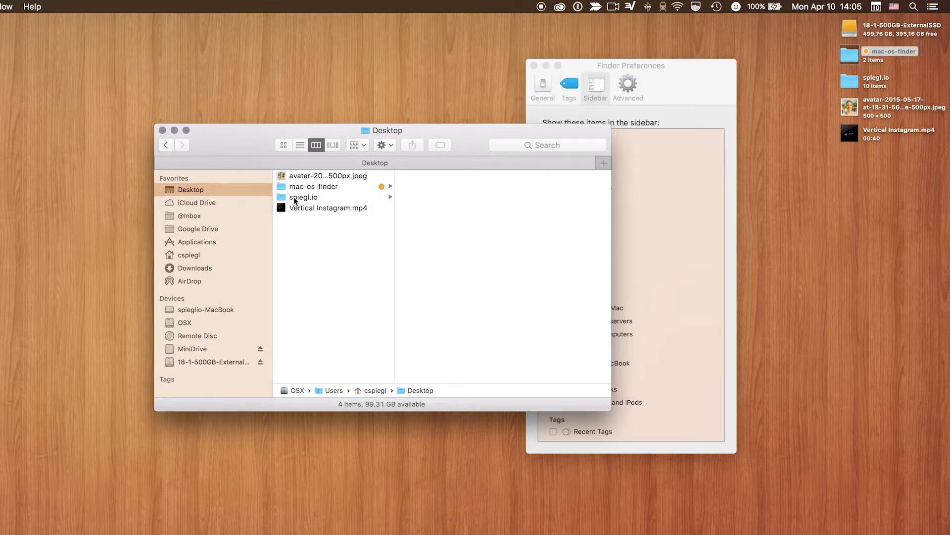
Add the mac-os-finder folder to the sidebar favorites below Applications and remove it from the sidebar again.
drag(283, 187, 211, 252)
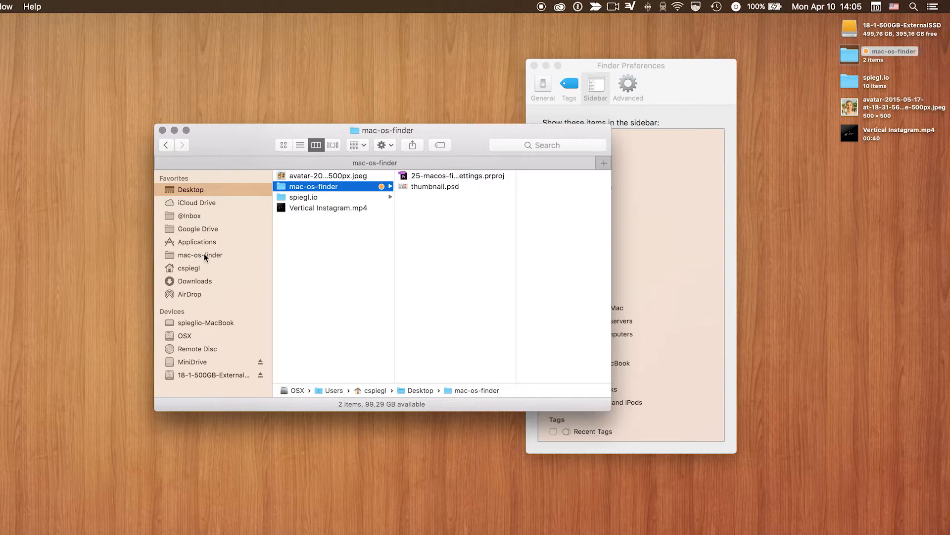
click(215, 255)
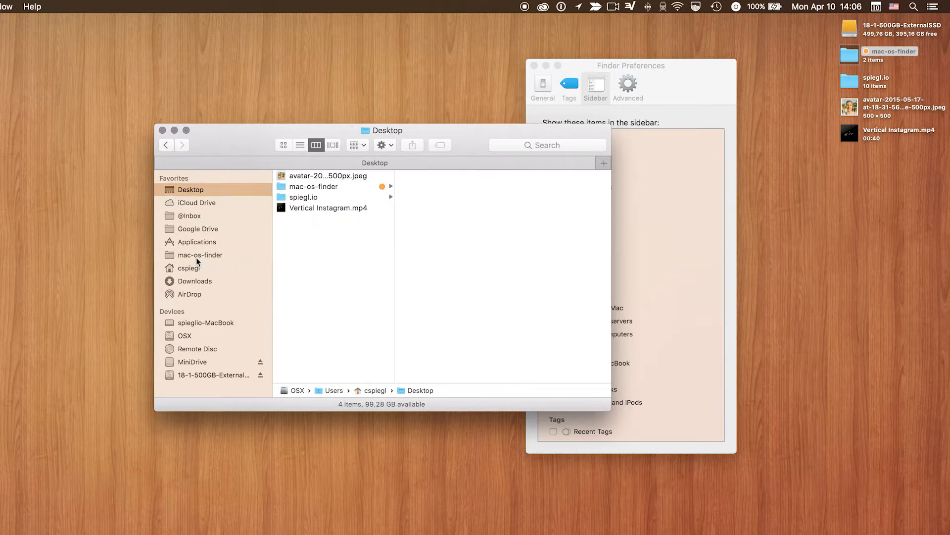
right_click(196, 256)
click(297, 323)
click(622, 173)
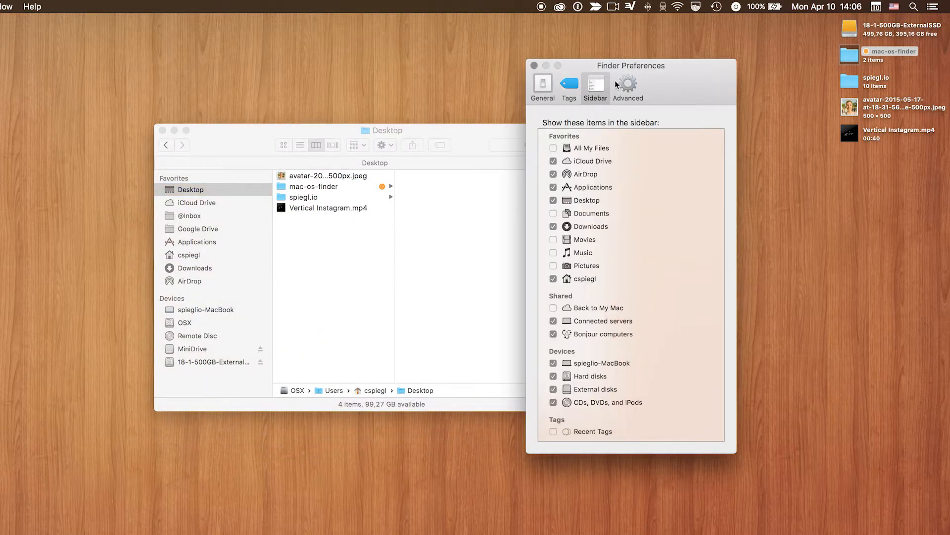
Open the Advanced Finder preferences and turn keeping folders on top when sorting by name on and off again.
click(629, 84)
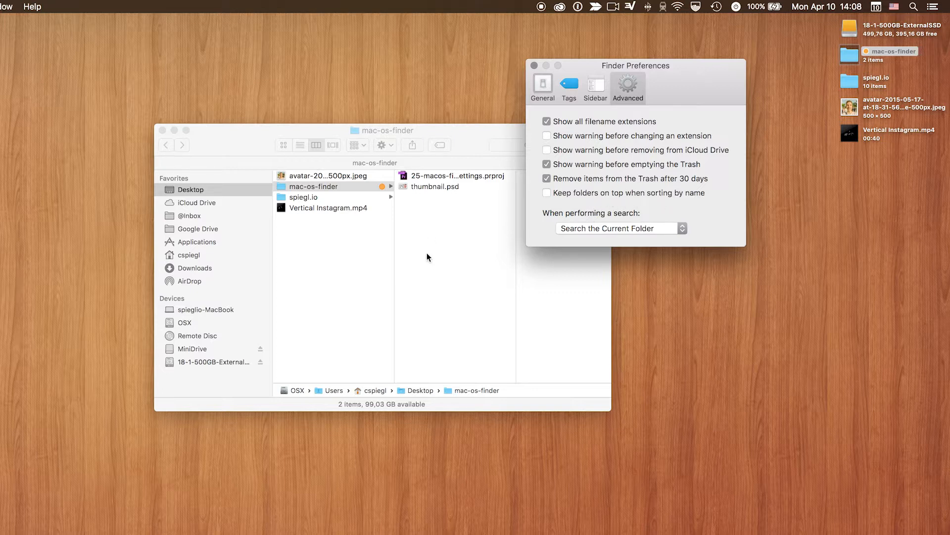
click(322, 258)
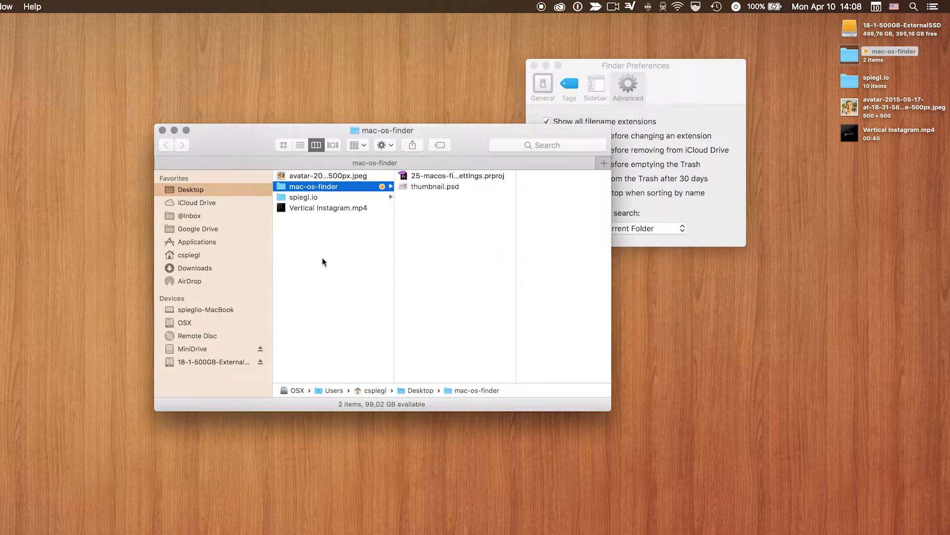
right_click(322, 257)
click(498, 269)
click(709, 209)
click(640, 192)
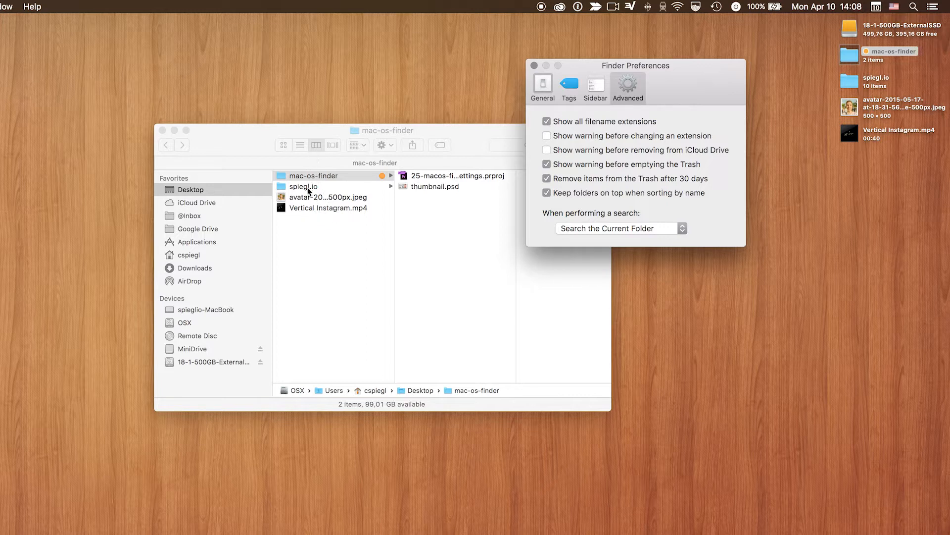
click(579, 196)
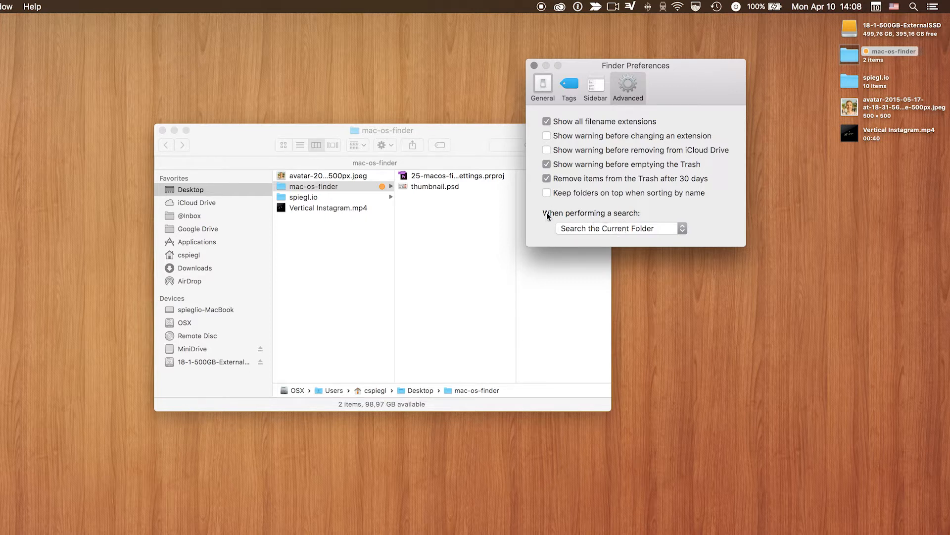
Set the default Finder search scope to Search This Mac and bring up Spotlight search.
click(631, 227)
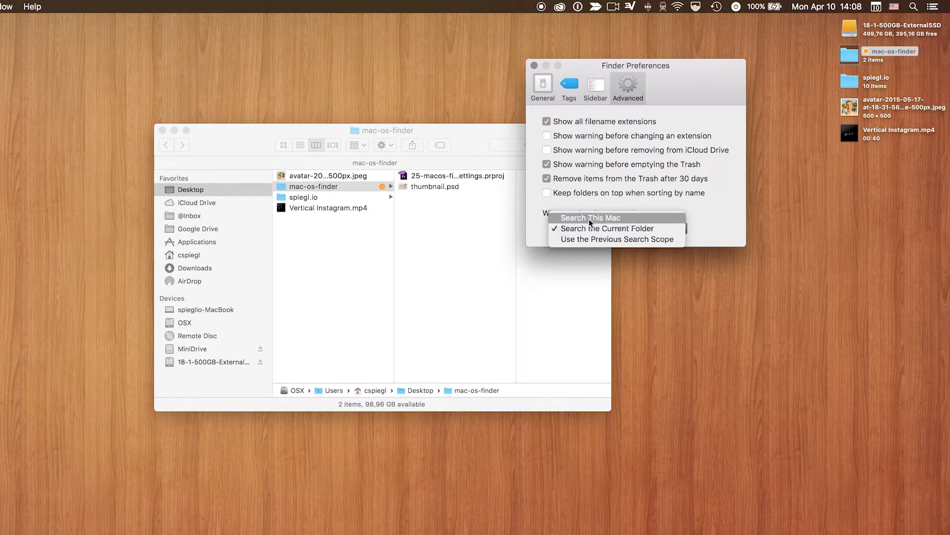
click(618, 218)
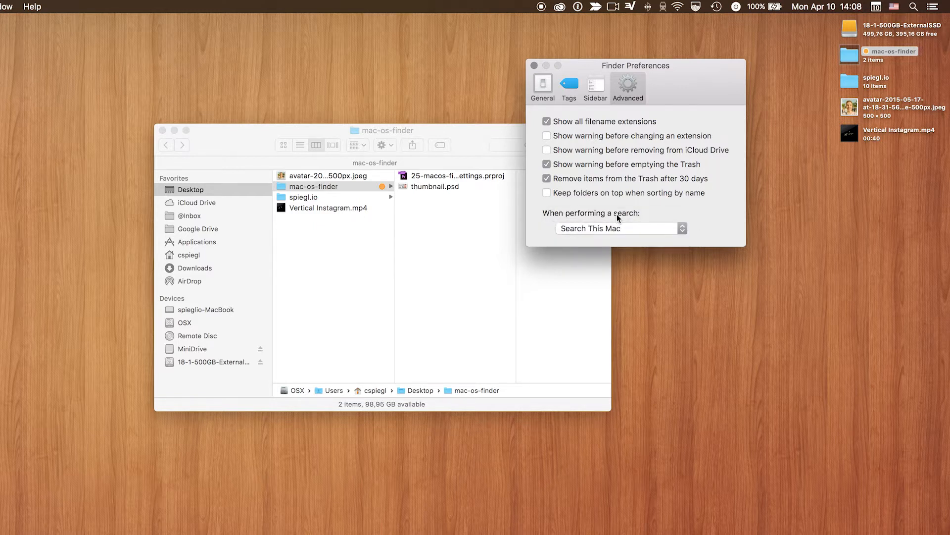
key(alt+space)
text(')
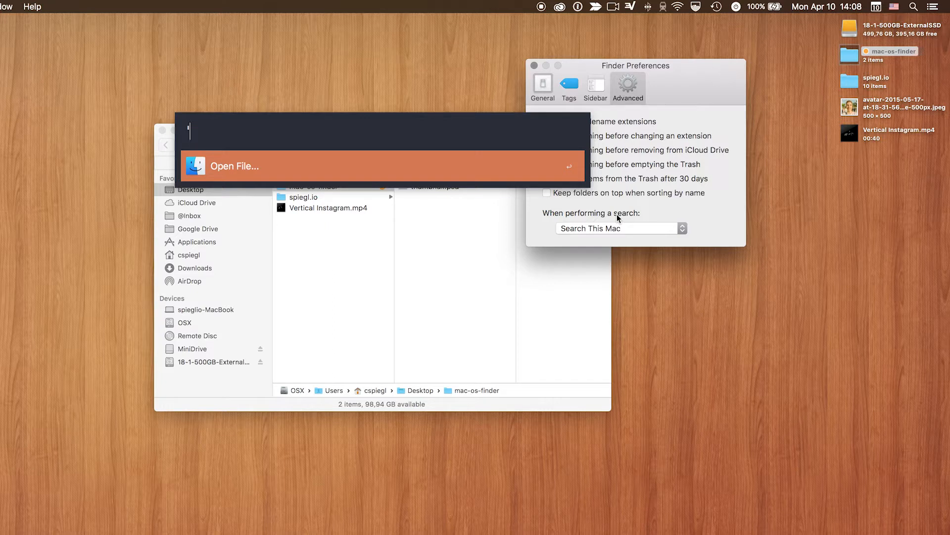
key(Escape)
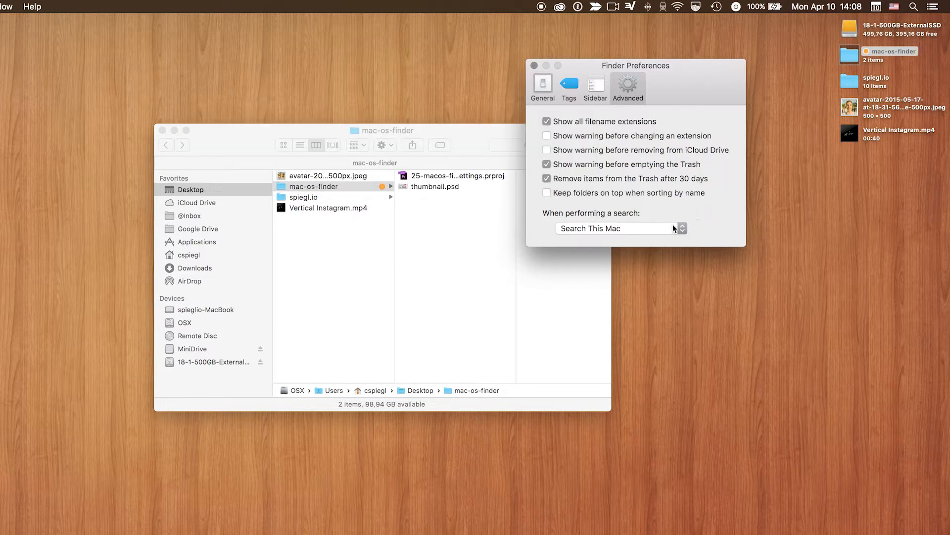
click(914, 7)
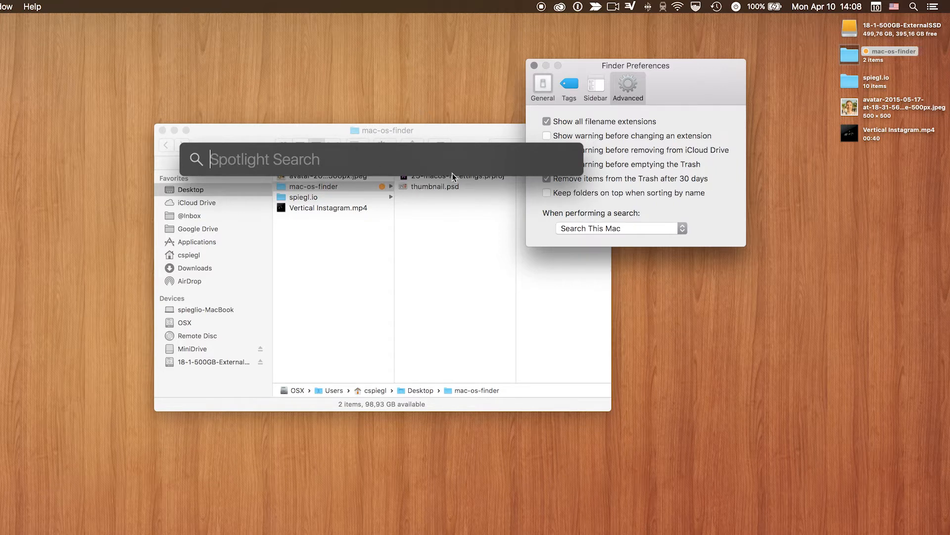
Set the default Finder search scope to Search the Current Folder and return to the mac-os-finder window.
click(626, 229)
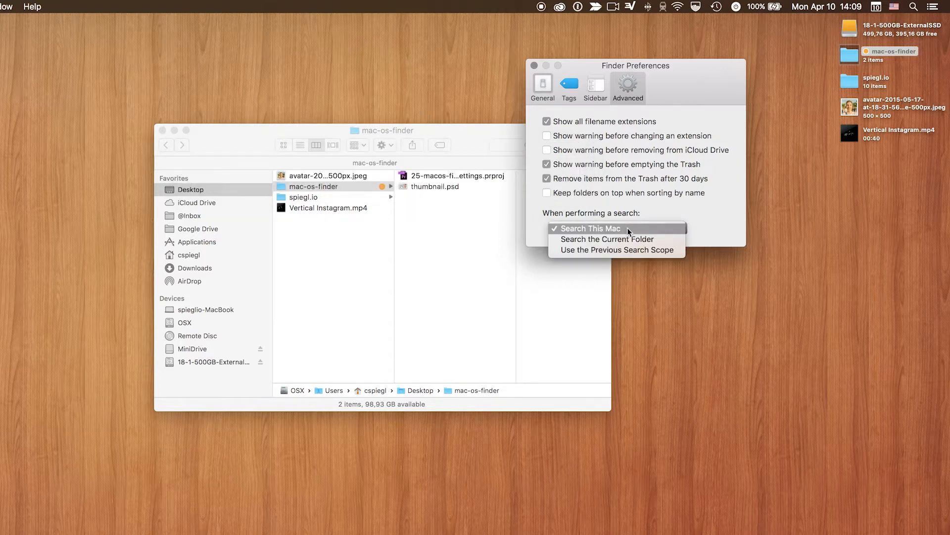
click(587, 239)
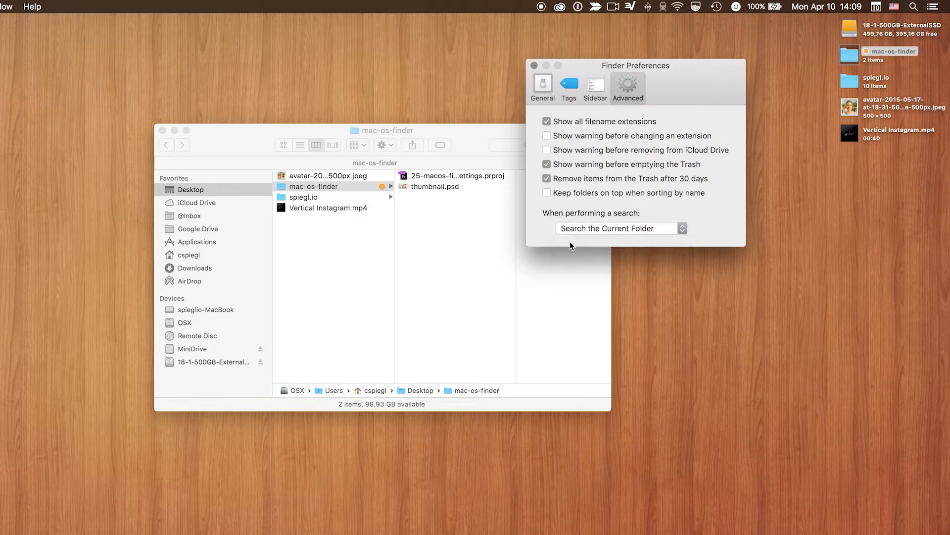
click(487, 283)
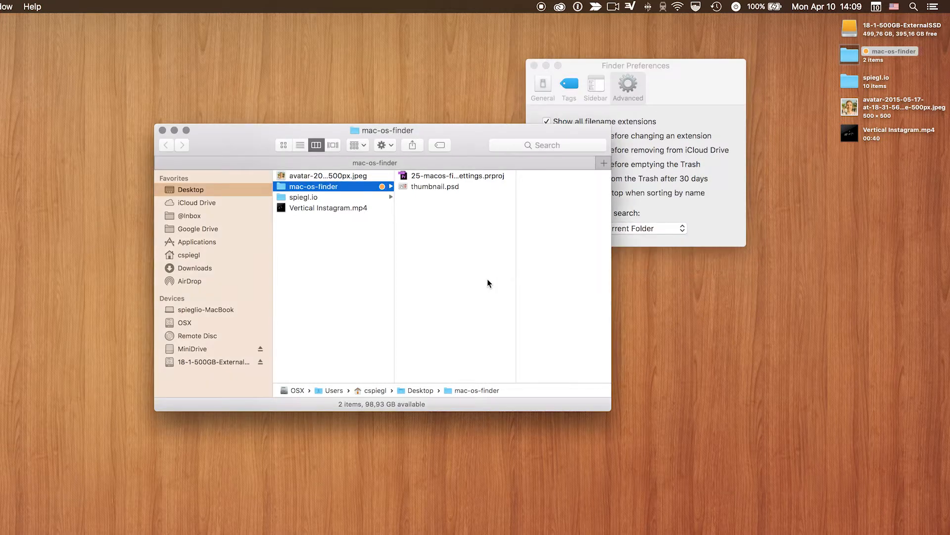
Start a Finder search from the spiegl.io folder, switch its scope to This Mac, and return to the folder.
click(298, 197)
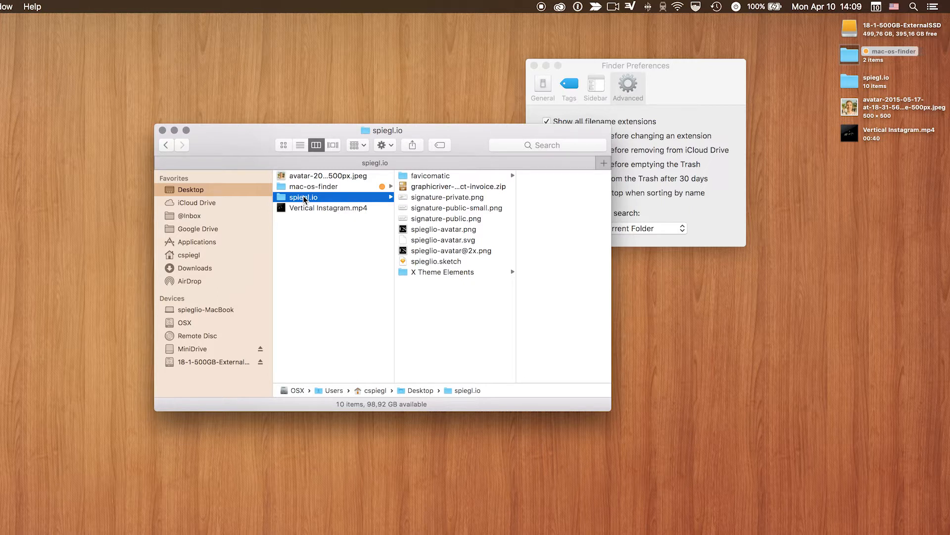
key(super+f)
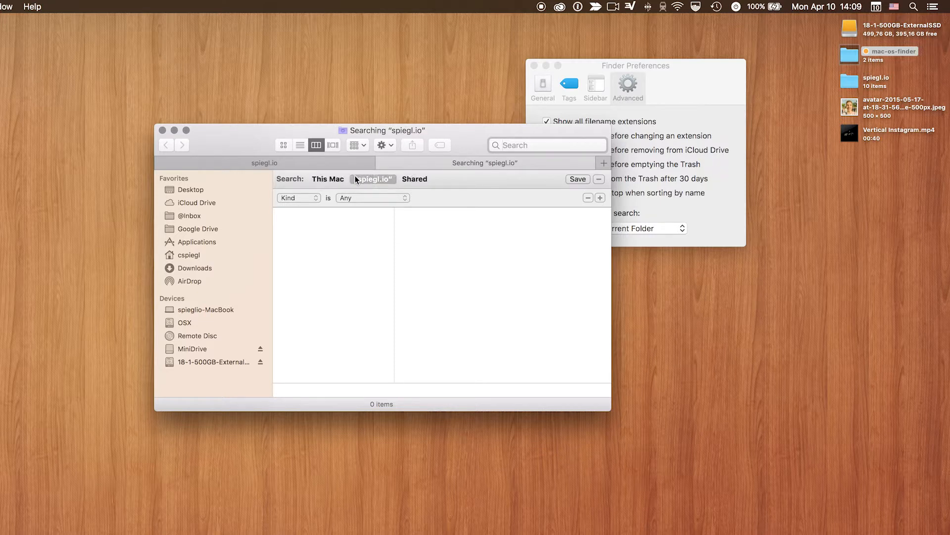
click(329, 179)
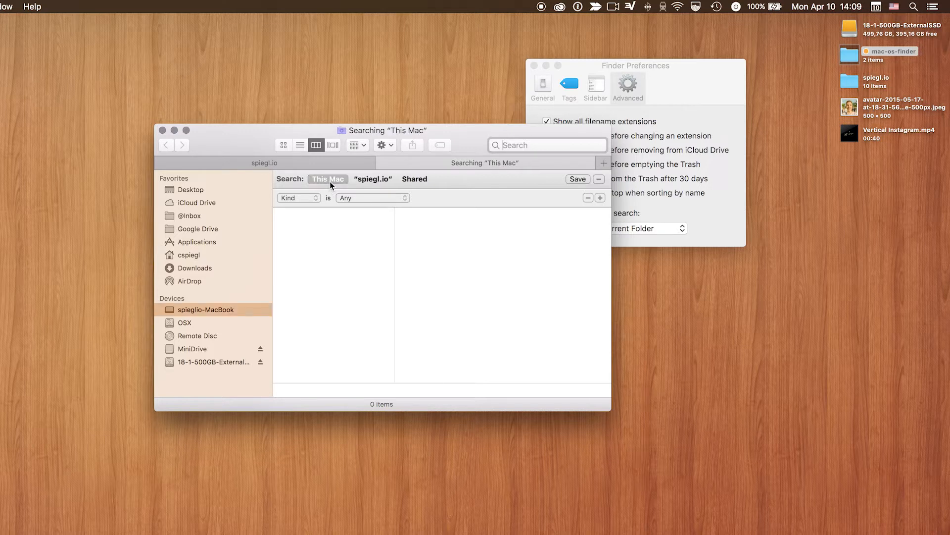
click(384, 163)
Close the Finder Preferences and open the toolbar customization for the spiegl.io window.
click(724, 95)
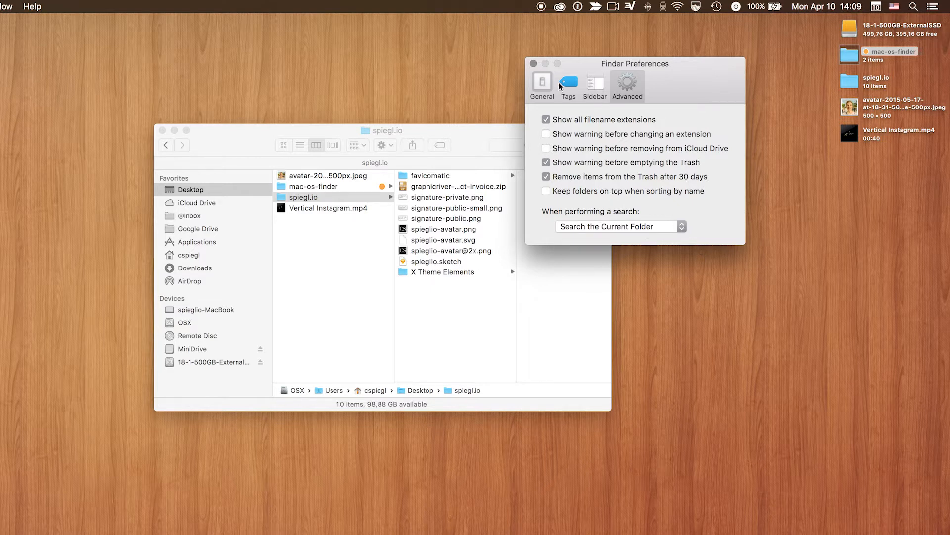
key(super+w)
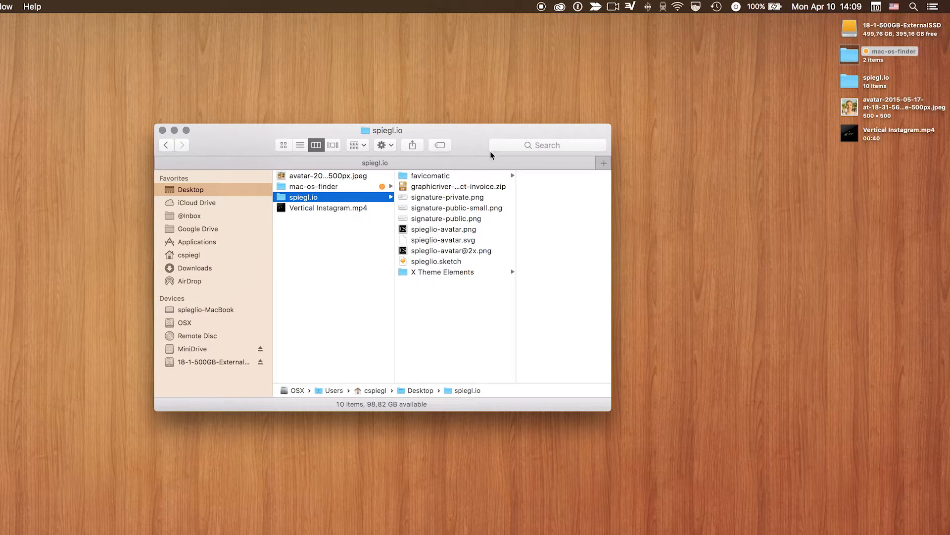
right_click(466, 144)
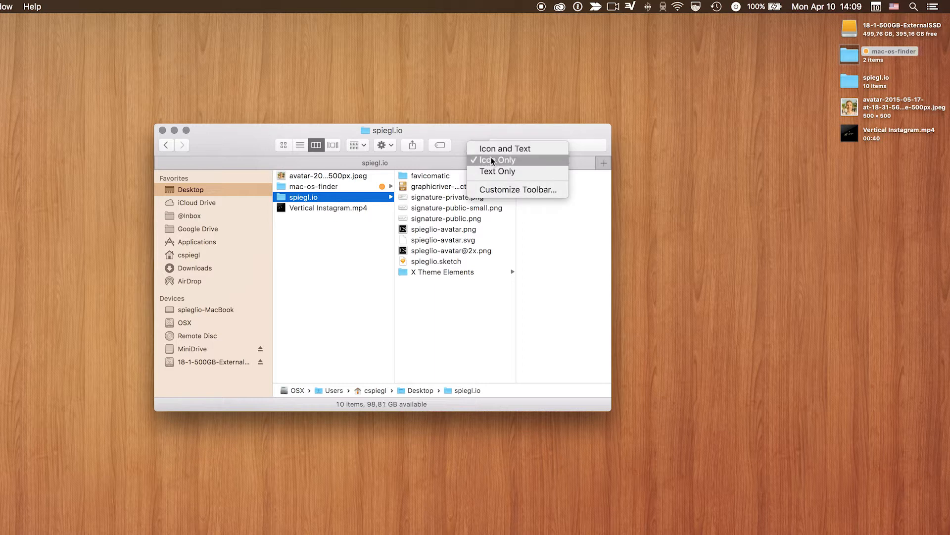
click(497, 189)
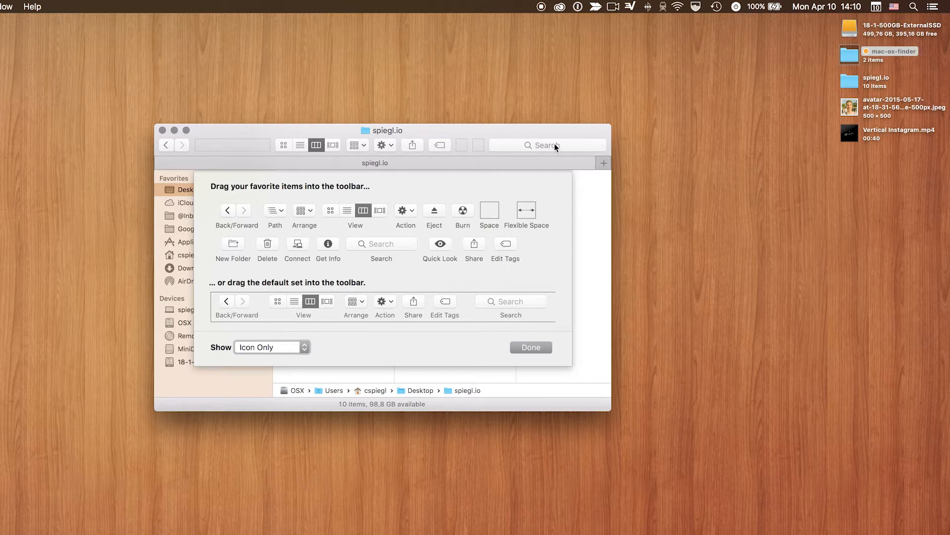
Remove every item from the Finder window's toolbar, including the search field, and finish the customization.
drag(233, 146, 271, 204)
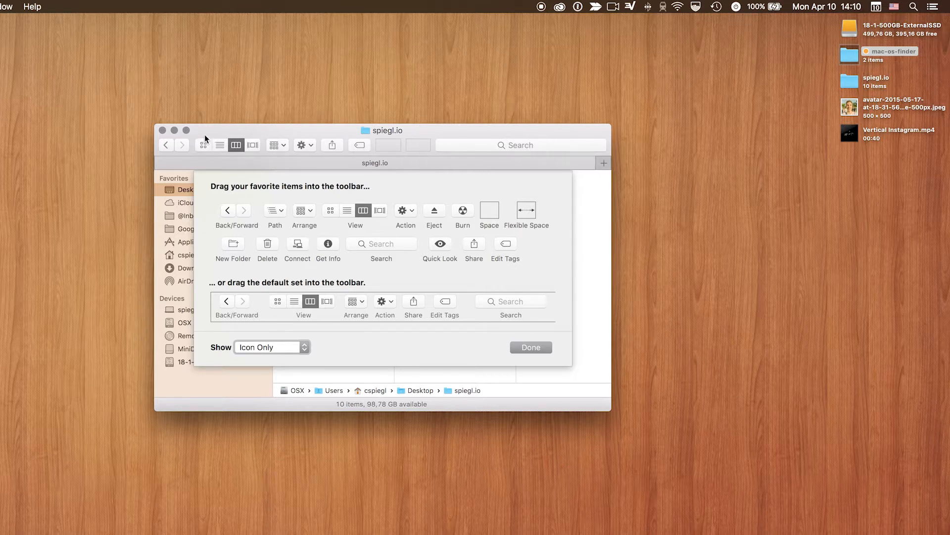
drag(206, 136, 276, 189)
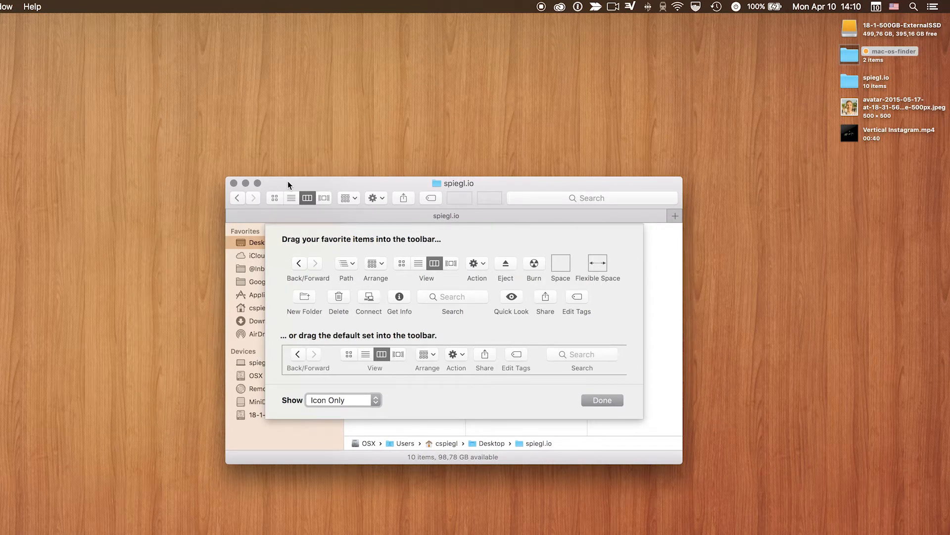
drag(311, 180, 261, 150)
drag(200, 167, 243, 232)
drag(219, 168, 257, 237)
drag(220, 167, 358, 325)
drag(252, 169, 258, 237)
drag(196, 169, 277, 247)
drag(238, 167, 303, 263)
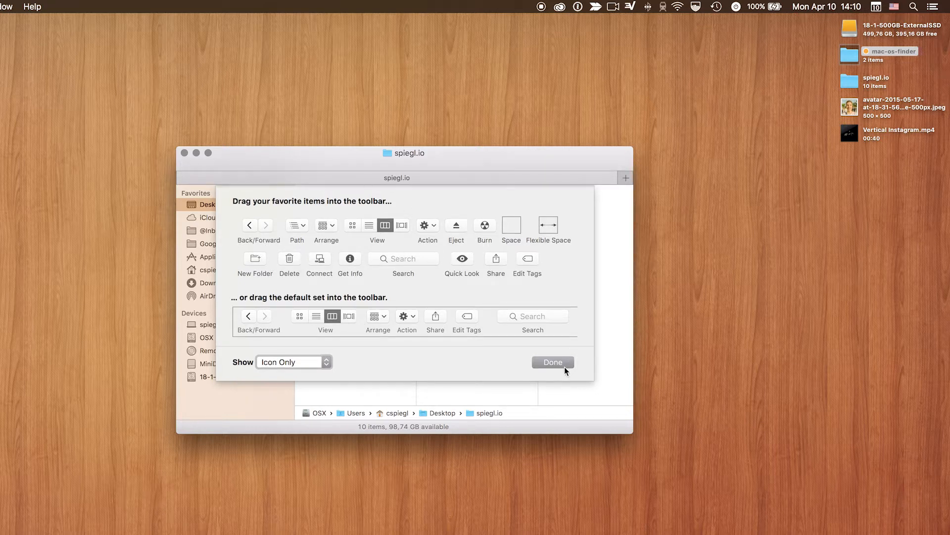
click(552, 363)
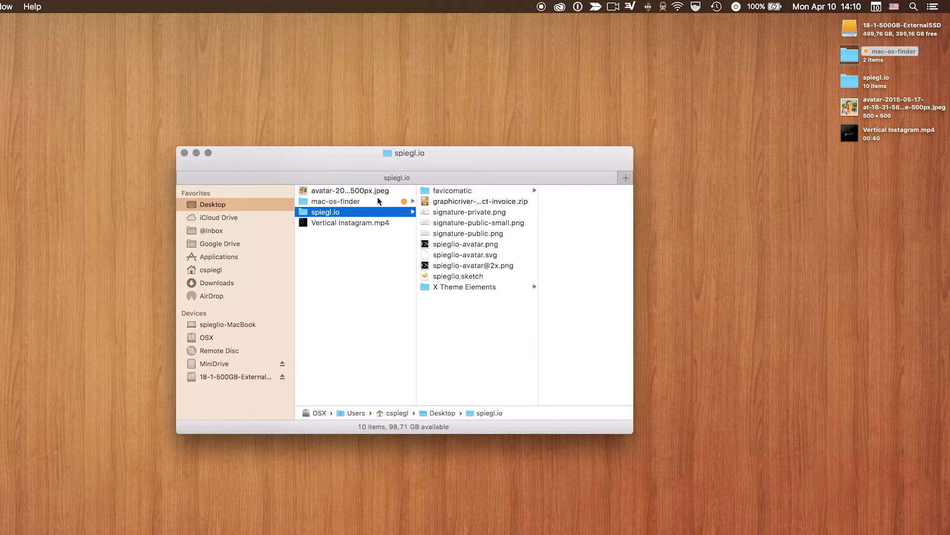
Go back to the Desktop folder and display it in icon, list, column and Cover Flow views in turn.
click(401, 292)
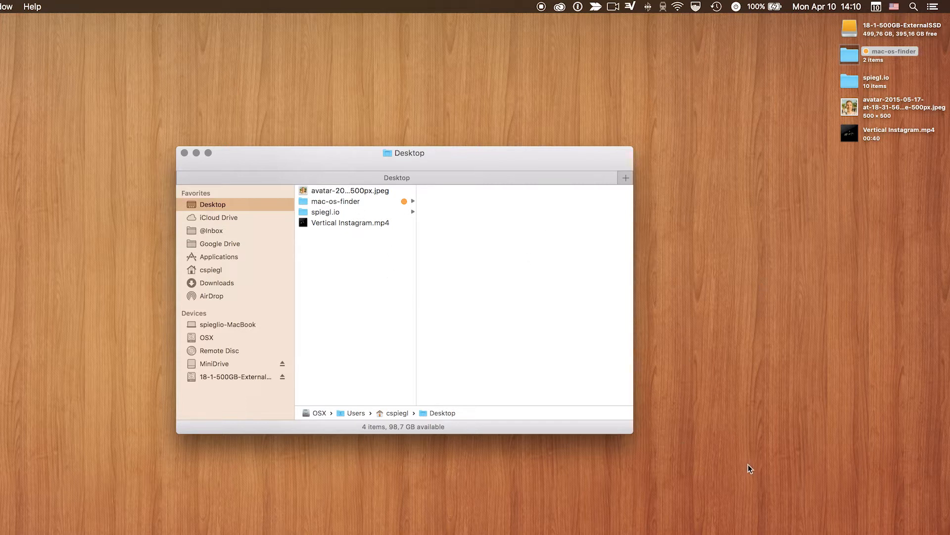
key(super+1)
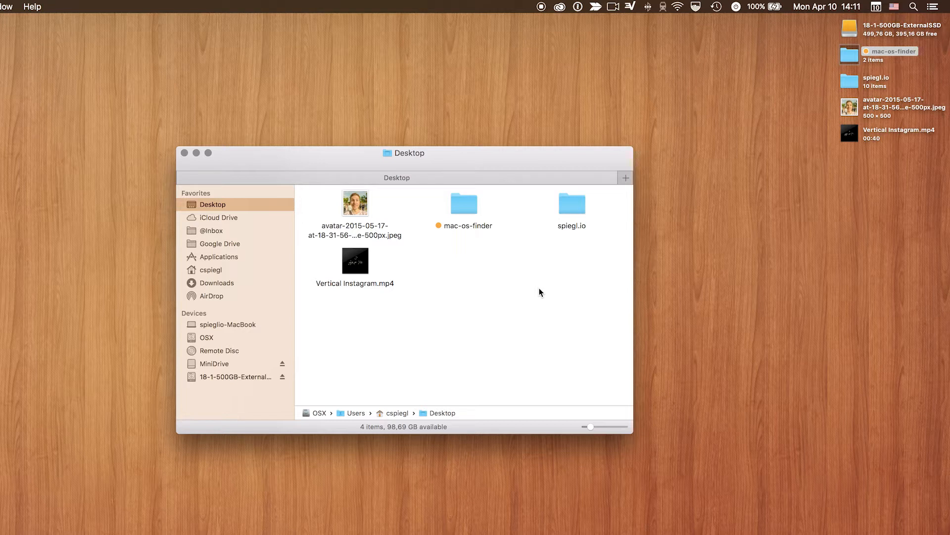
key(super+2)
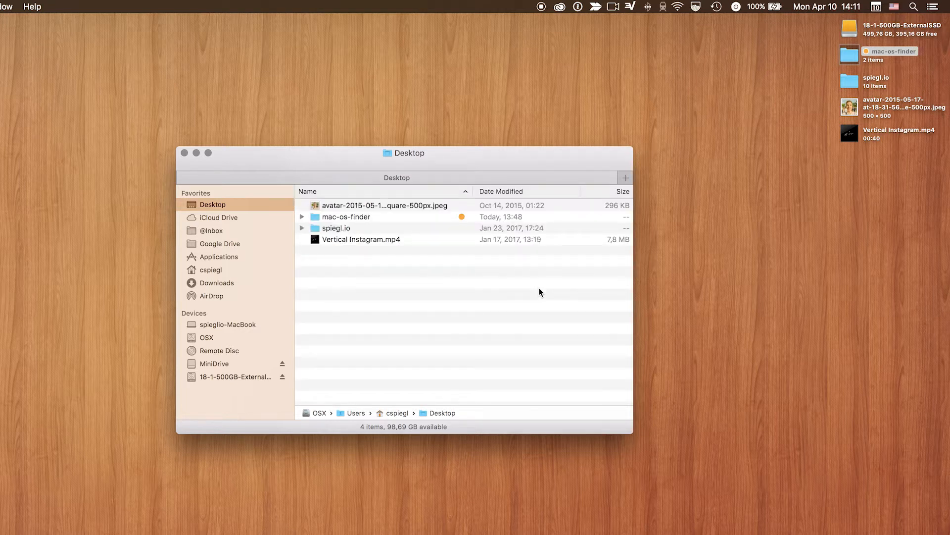
key(super+3)
key(super+4)
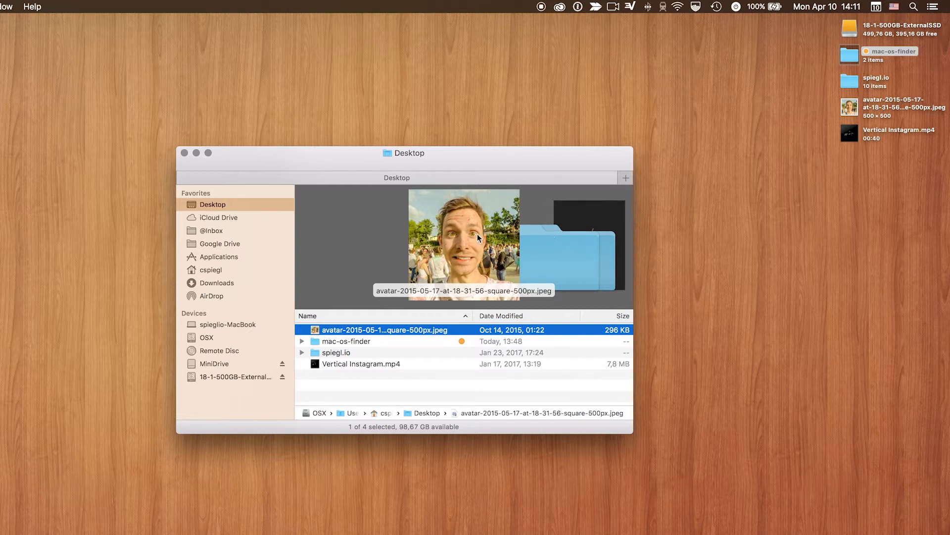
Compare the Desktop folder's icon and list views again and return it to column view.
key(super+1)
click(492, 265)
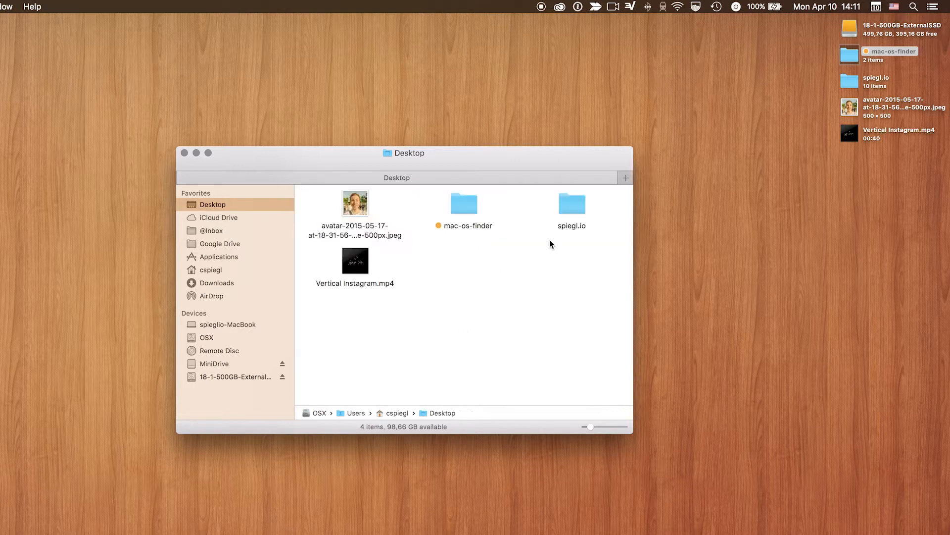
key(super+2)
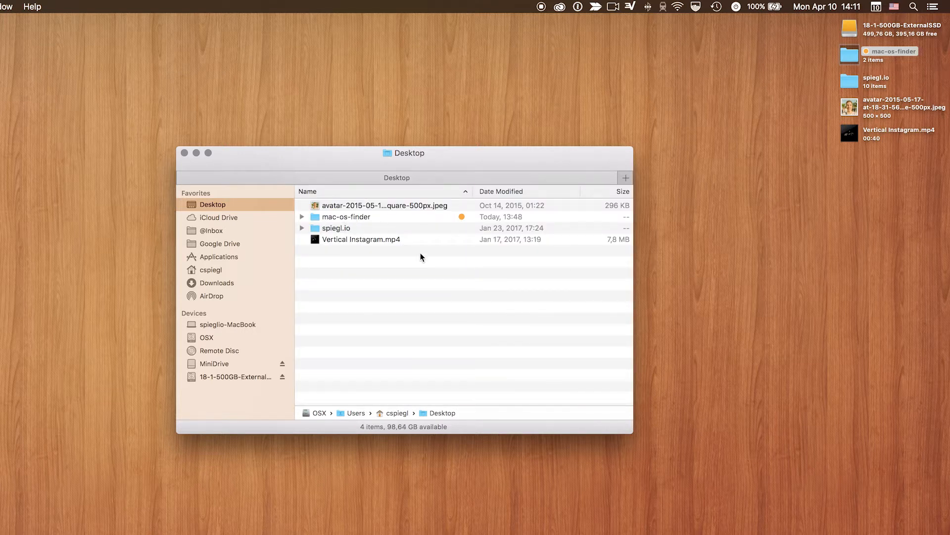
scroll(519, 227, right, 5)
scroll(518, 227, left, 5)
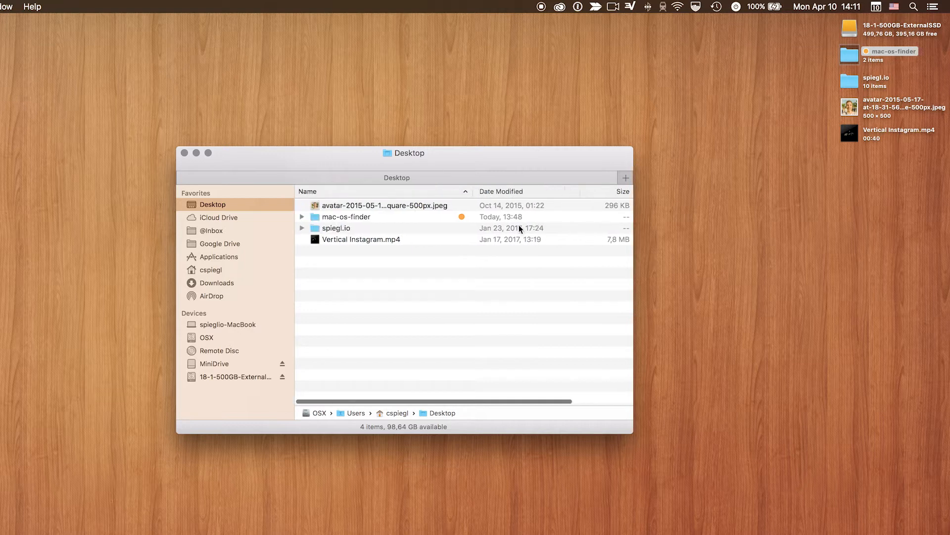
key(super+3)
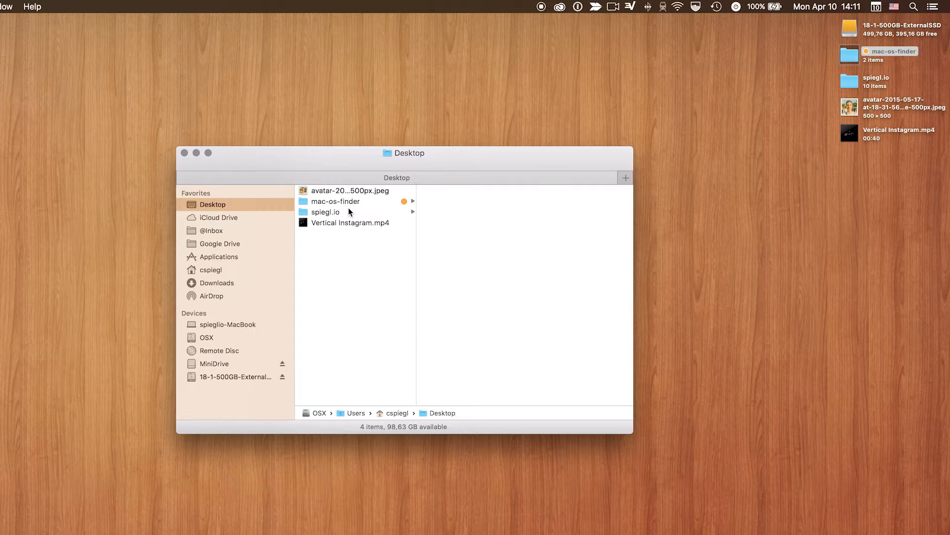
Browse the contents of the mac-os-finder and spiegl.io folders in column view and return to the Desktop level.
key(Down)
key(Down)
key(Right)
key(Left)
key(Down)
key(Right)
key(Left)
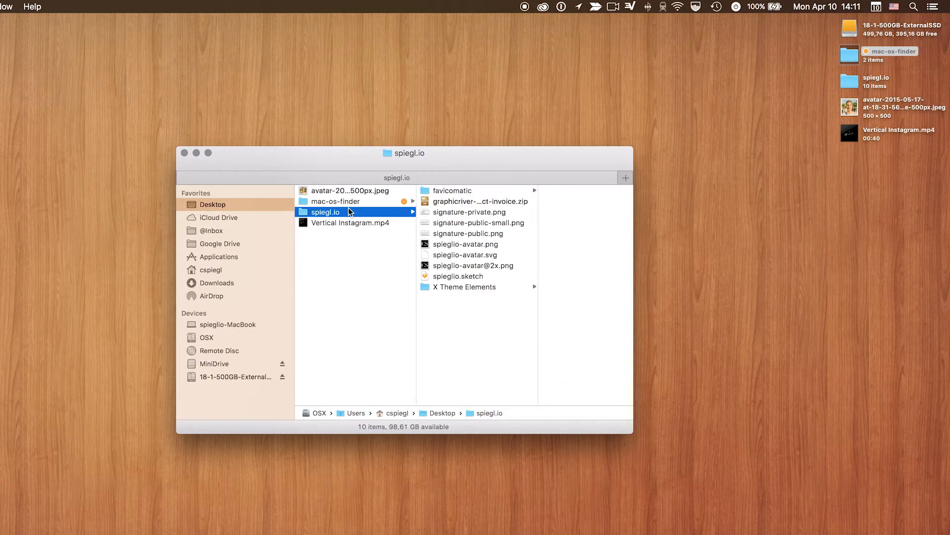
key(Right)
key(Down)
key(Down)
key(Down)
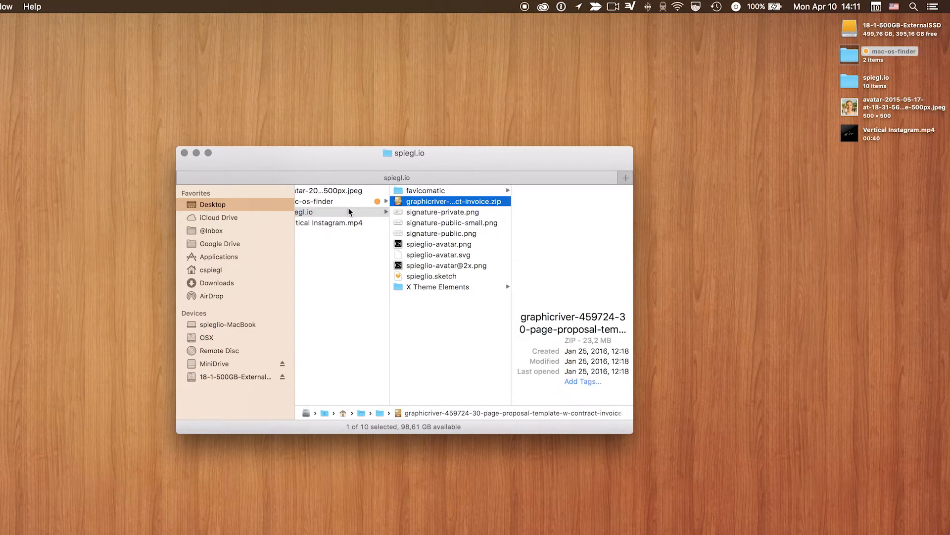
key(Left)
key(Down)
key(Up)
key(Up)
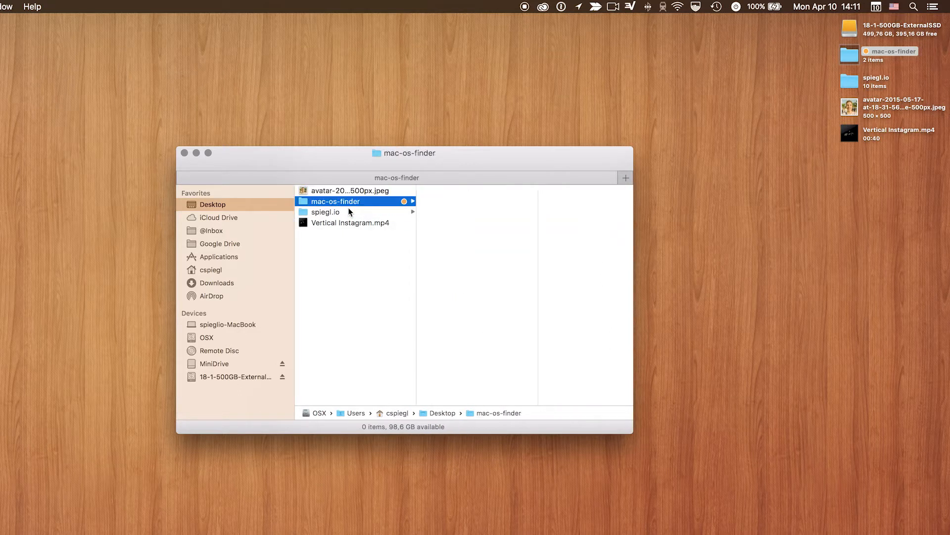
key(Down)
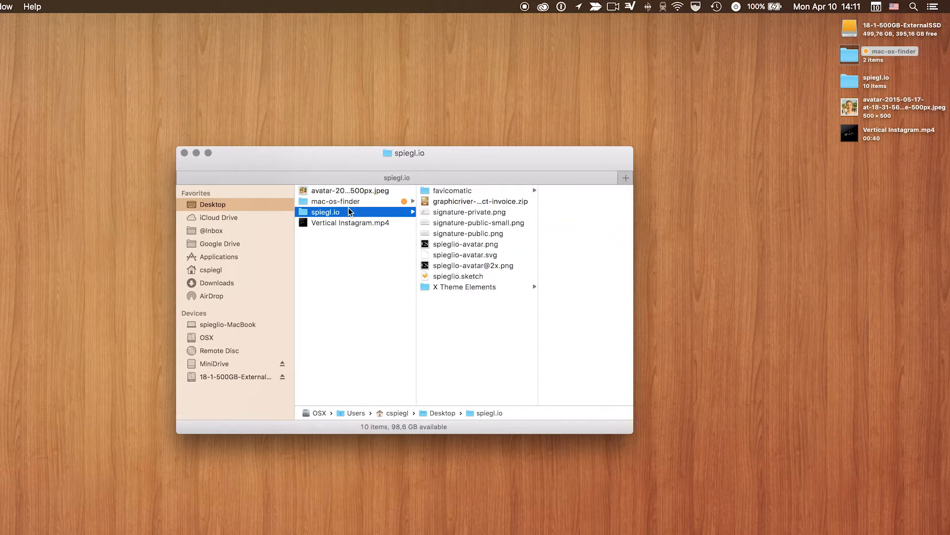
click(349, 256)
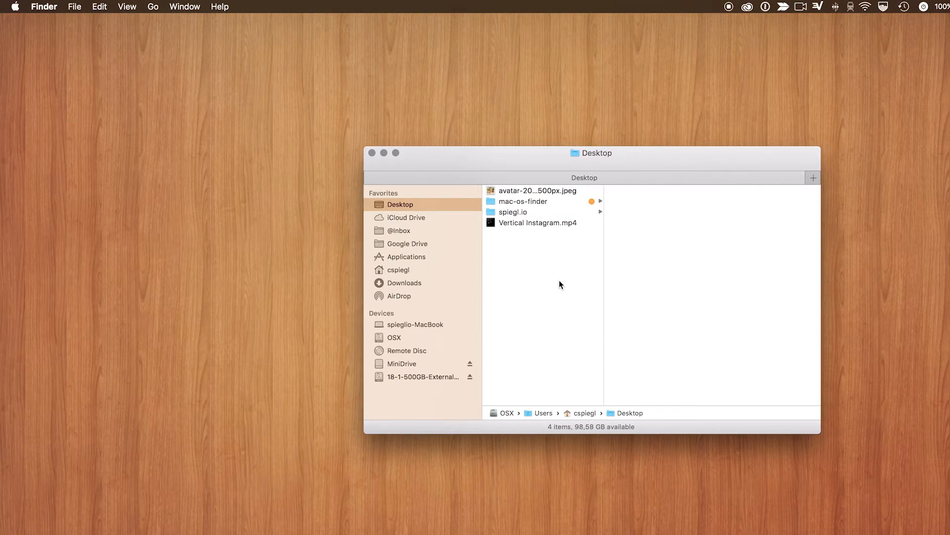
Show the view options for the Finder window and move them over the Desktop folder's window.
click(128, 7)
click(667, 341)
key(super+j)
drag(940, 33, 565, 214)
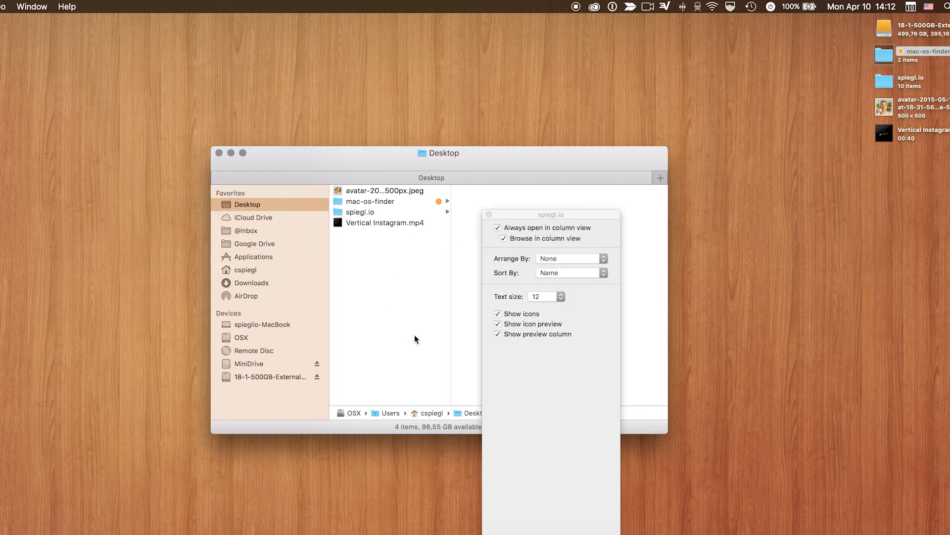
Switch the Desktop folder to icon view and back to column view, and turn Always open in column view off and on again.
key(super+1)
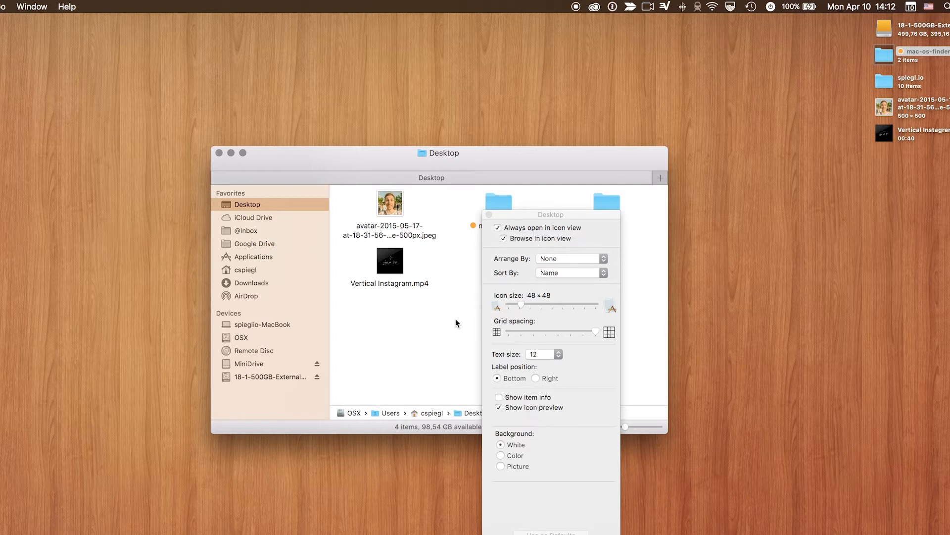
key(super+3)
click(571, 227)
click(572, 227)
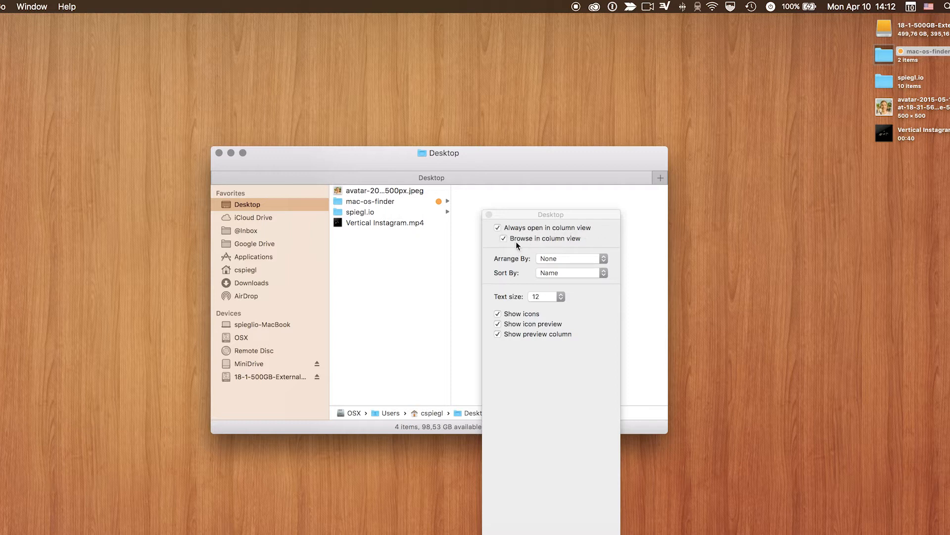
Look through the Arrange By and Sort By options for the Desktop folder, keeping the sorting by Name.
click(569, 258)
click(515, 262)
click(585, 271)
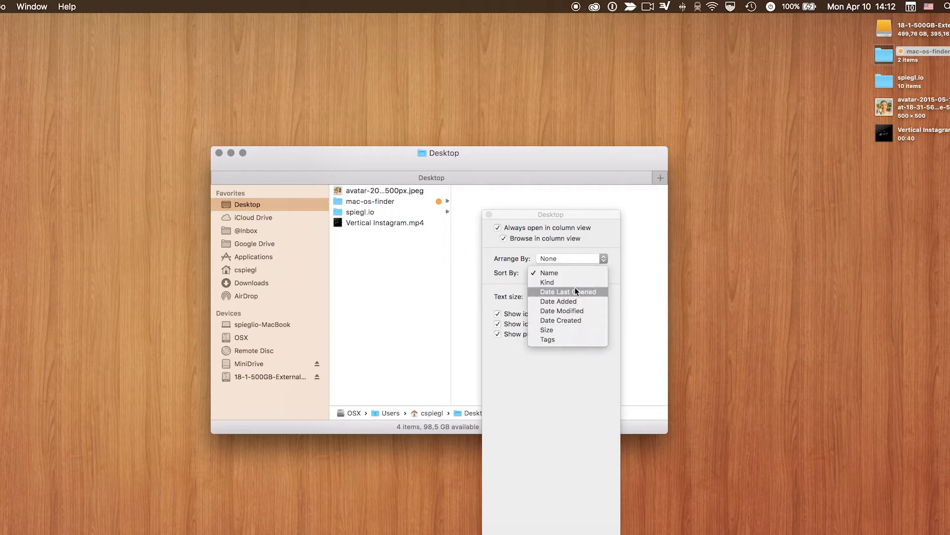
click(565, 273)
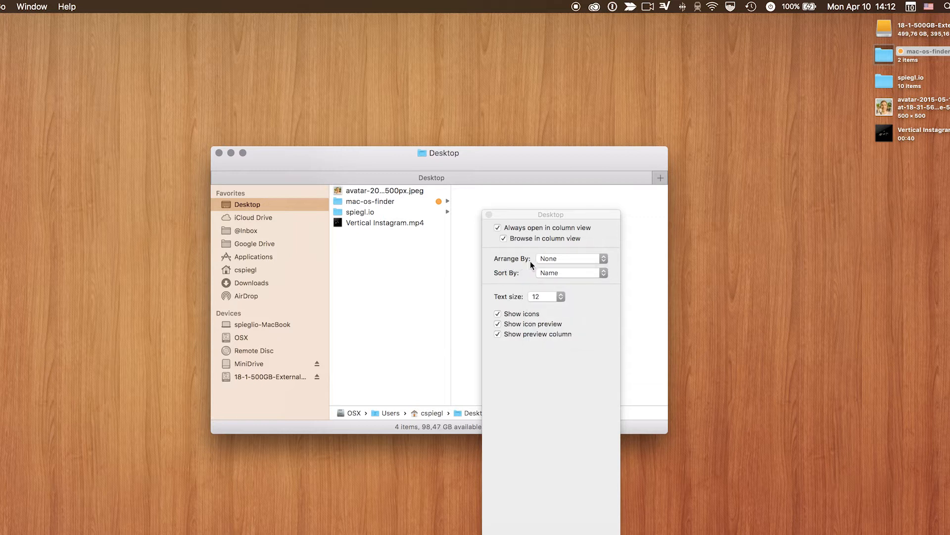
Try arranging the Desktop folder's items by Kind and change the arrangement to Name.
click(561, 258)
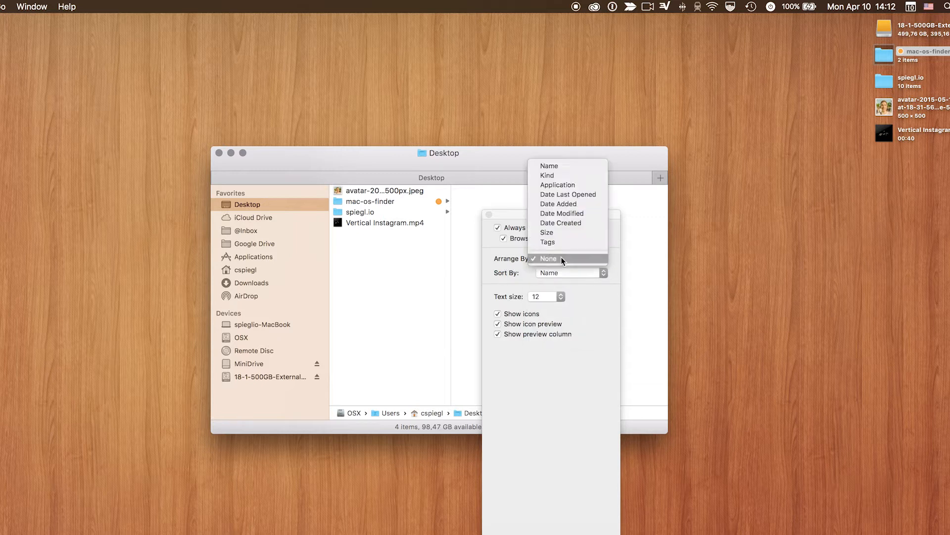
click(563, 176)
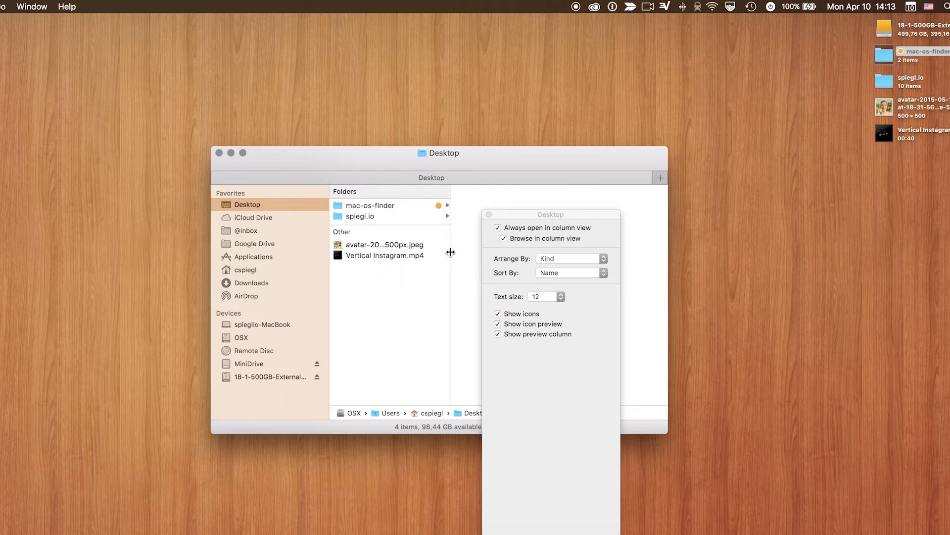
key(ctrl+super+1)
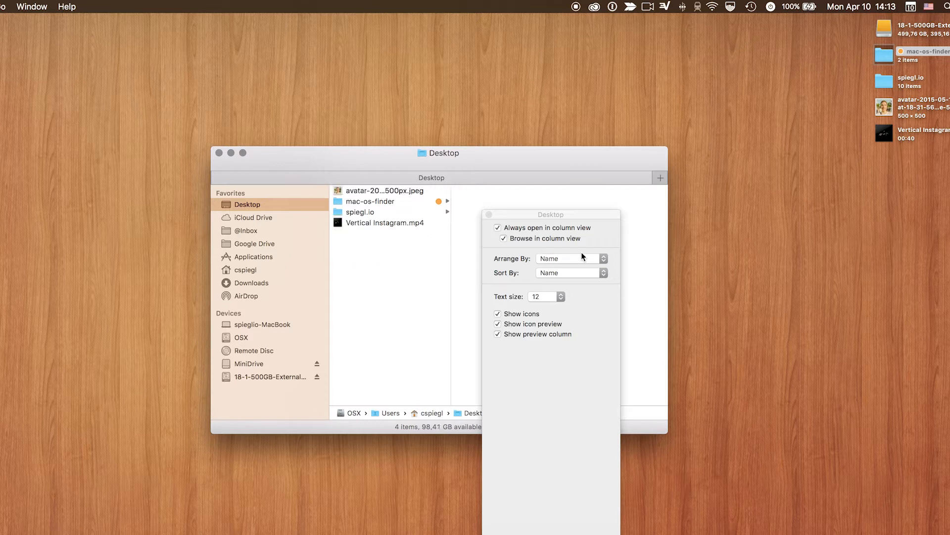
Set the Desktop folder's arrangement to None and look through the text sizes, keeping 12.
click(565, 258)
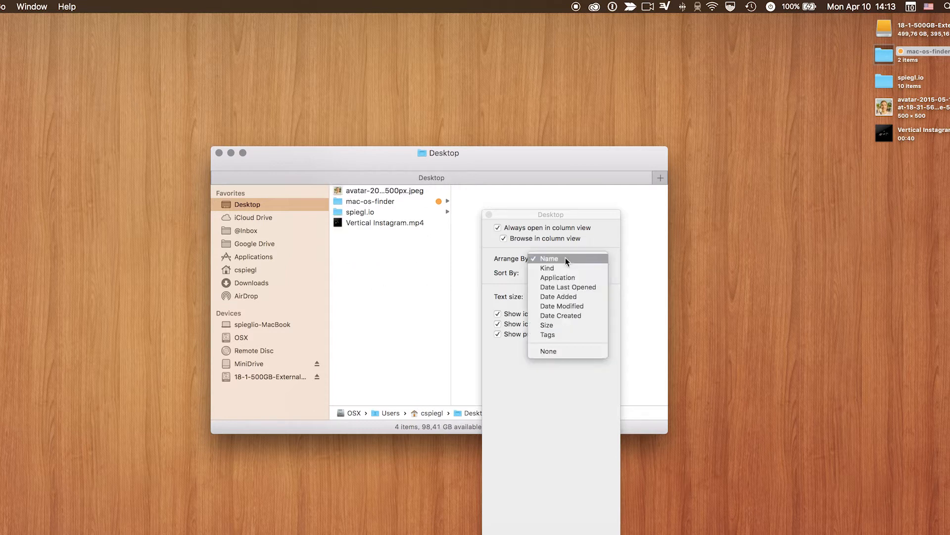
click(558, 352)
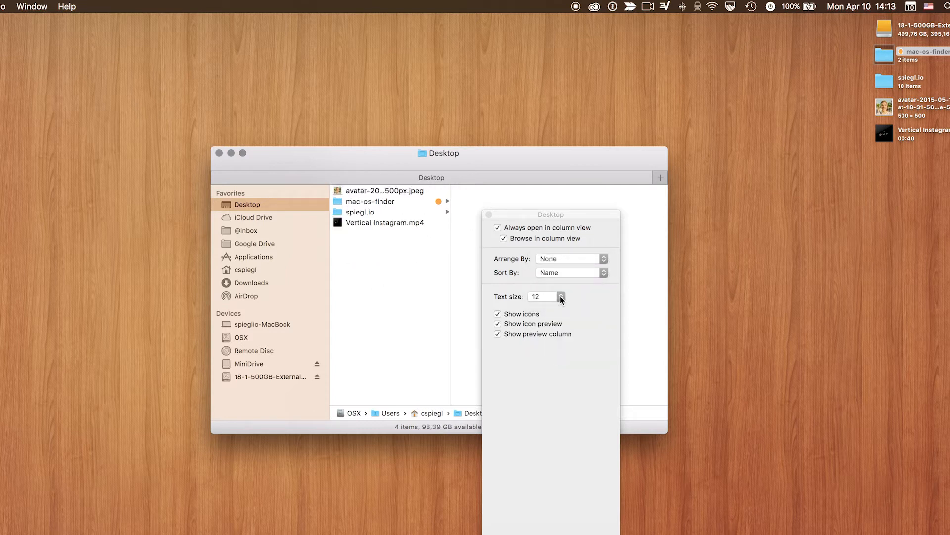
click(554, 296)
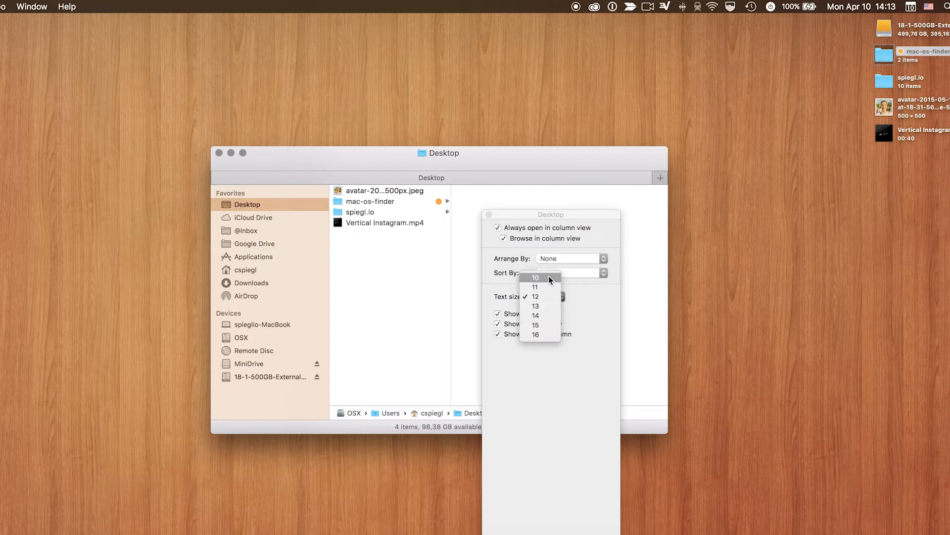
click(545, 297)
click(554, 299)
click(544, 276)
click(545, 297)
click(542, 317)
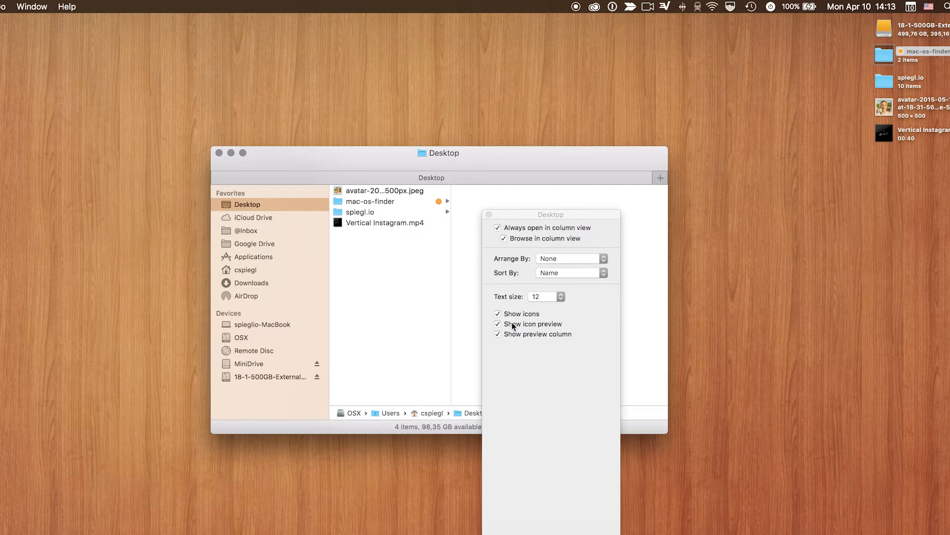
Turn Show icons off and on again for the Desktop folder, and do the same with Show icon preview.
click(519, 314)
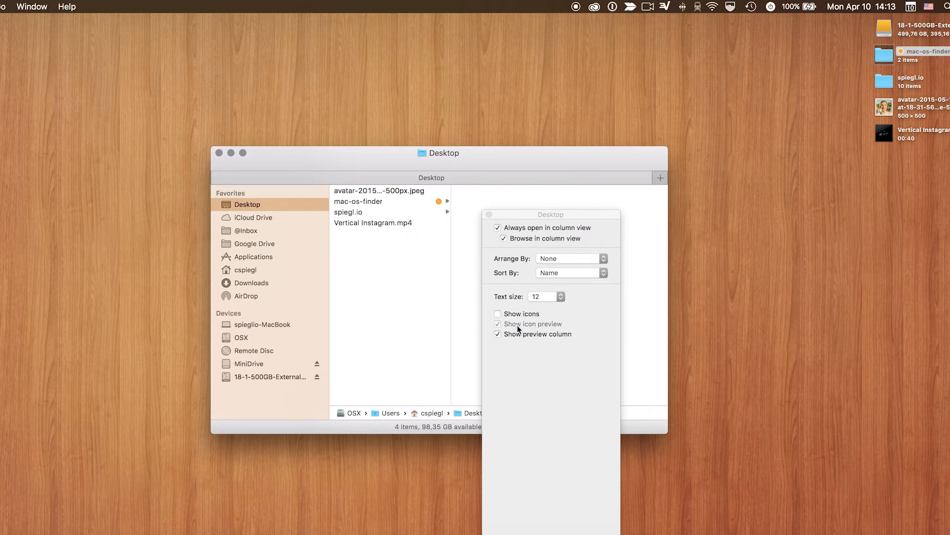
click(514, 316)
click(513, 325)
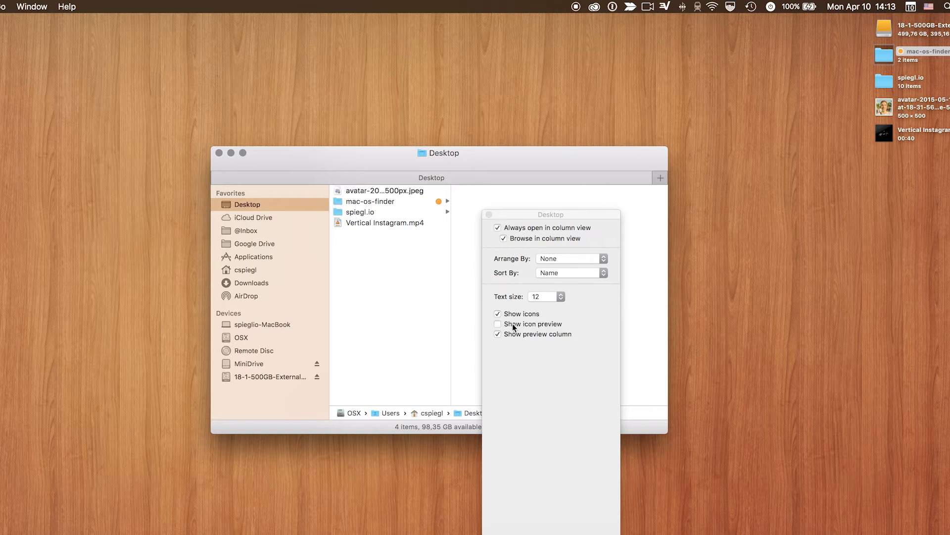
click(514, 326)
Move the view options away from the Desktop folder's window and show Vertical Instagram.mp4 in the preview column.
drag(524, 211, 595, 212)
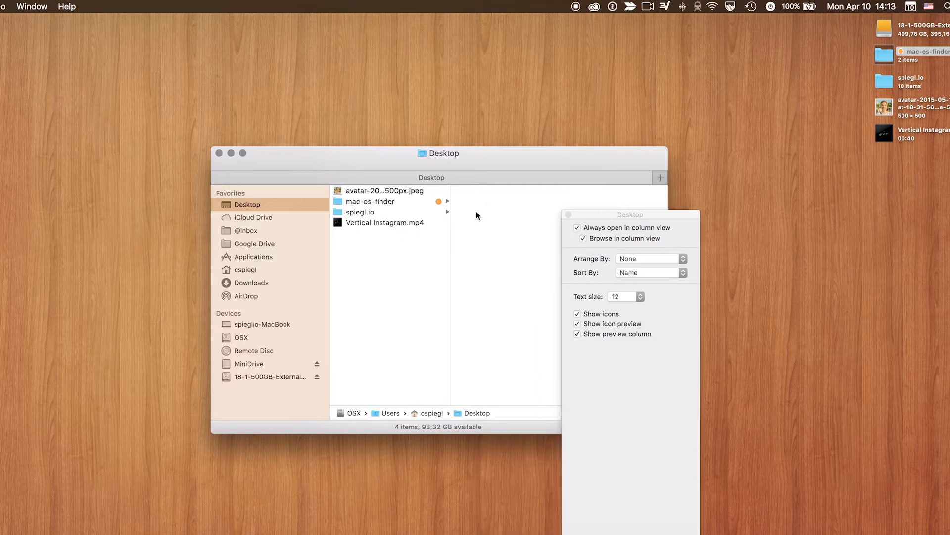
click(399, 222)
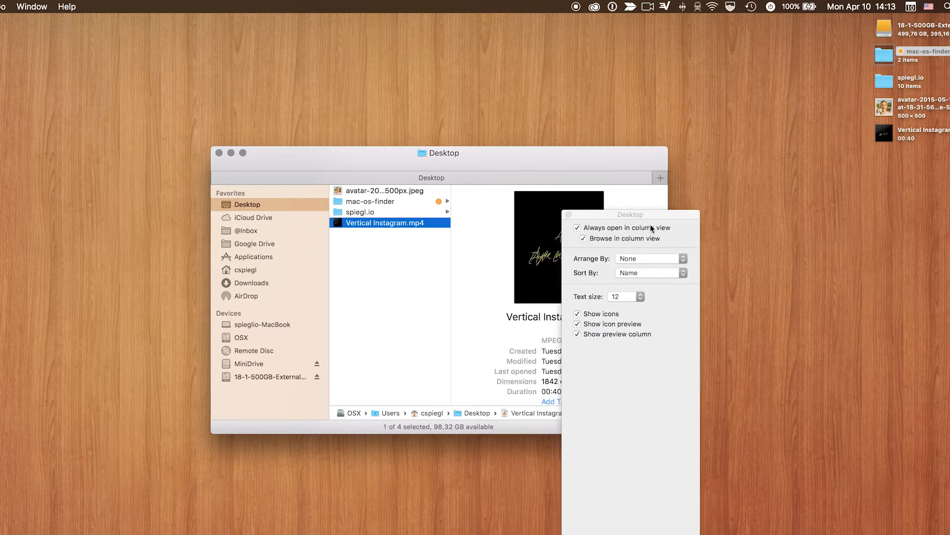
drag(640, 216, 720, 214)
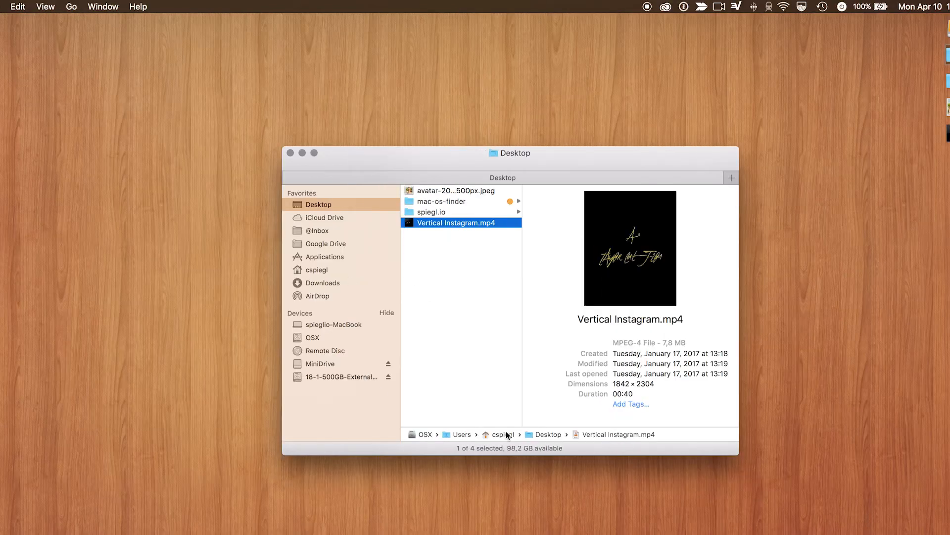
Examine the view commands for the tab, path and status bars, and clear the file selection in the Desktop folder.
click(47, 7)
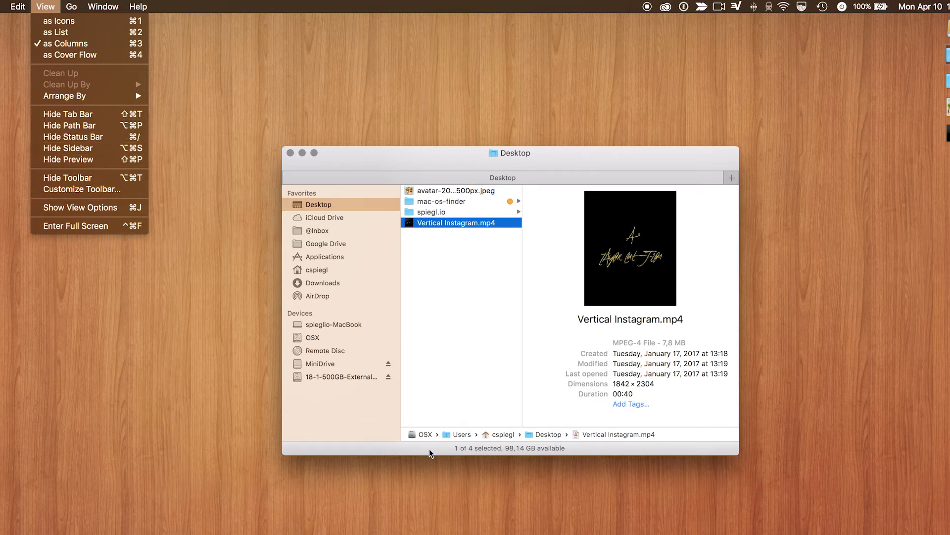
click(447, 450)
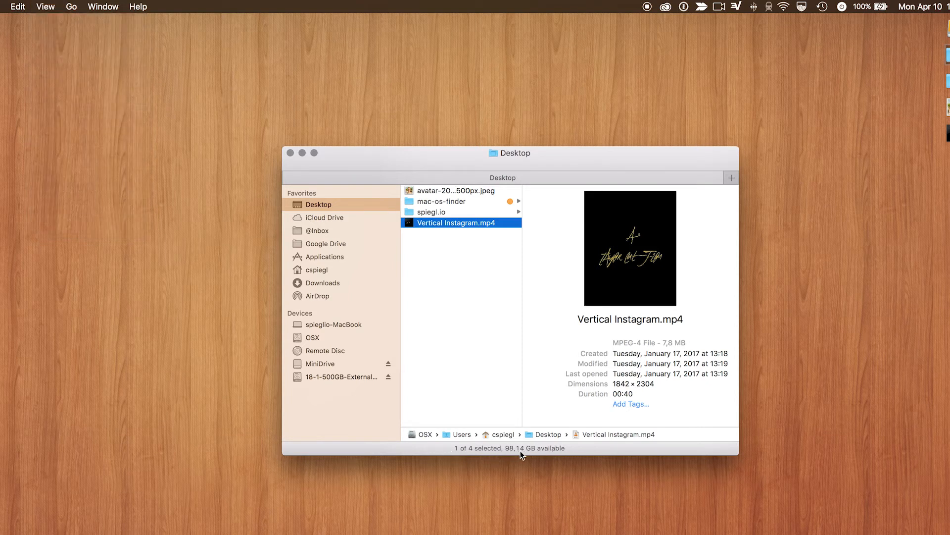
click(483, 255)
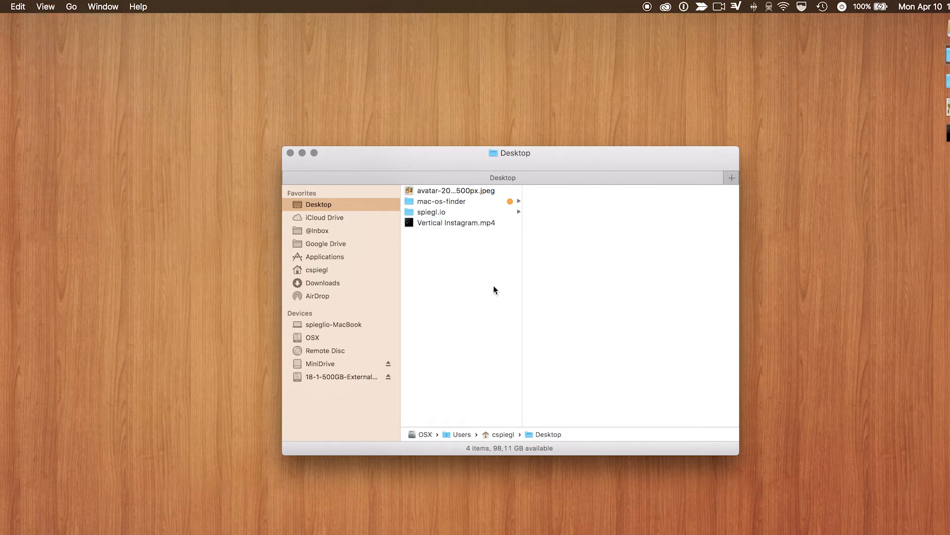
drag(468, 261, 424, 174)
Select the avatar JPEG and open its file name for editing, leaving the name as it is.
click(455, 192)
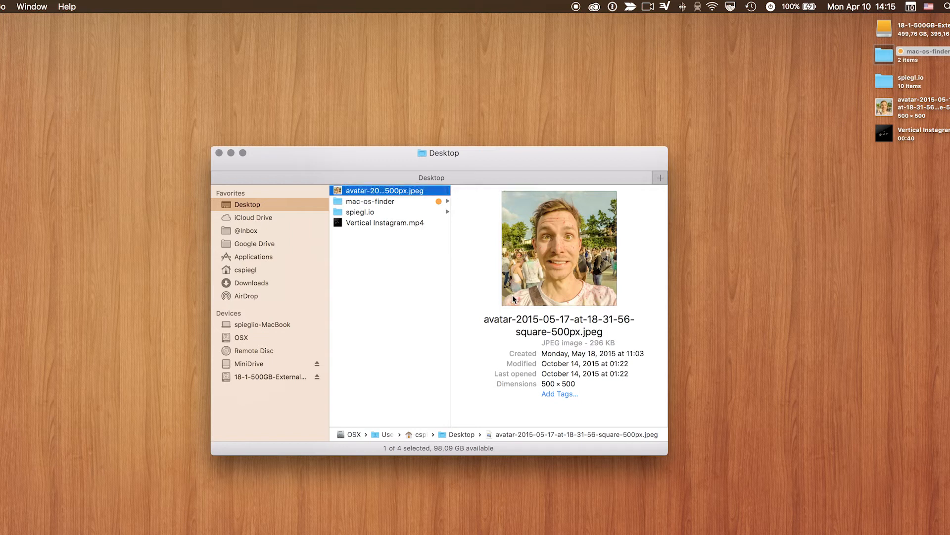
key(Down)
key(Up)
key(Return)
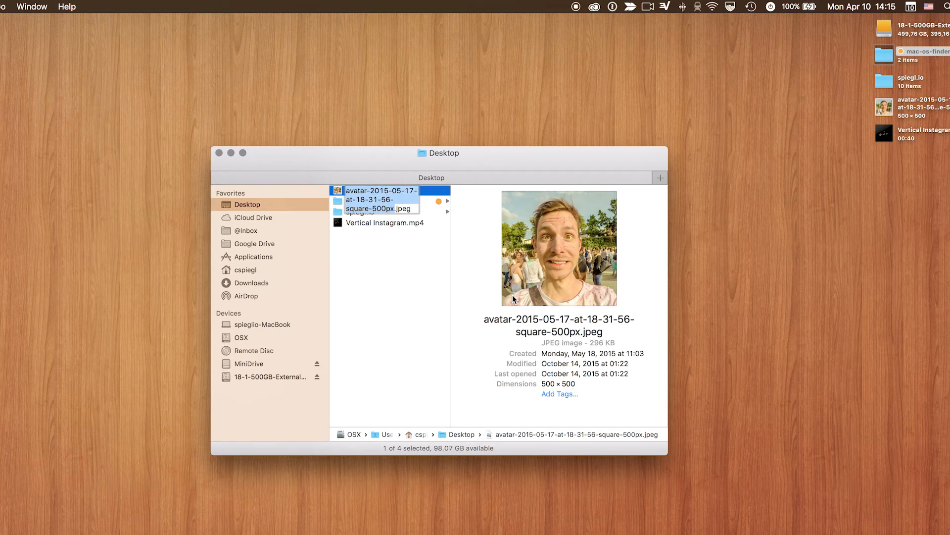
key(Right)
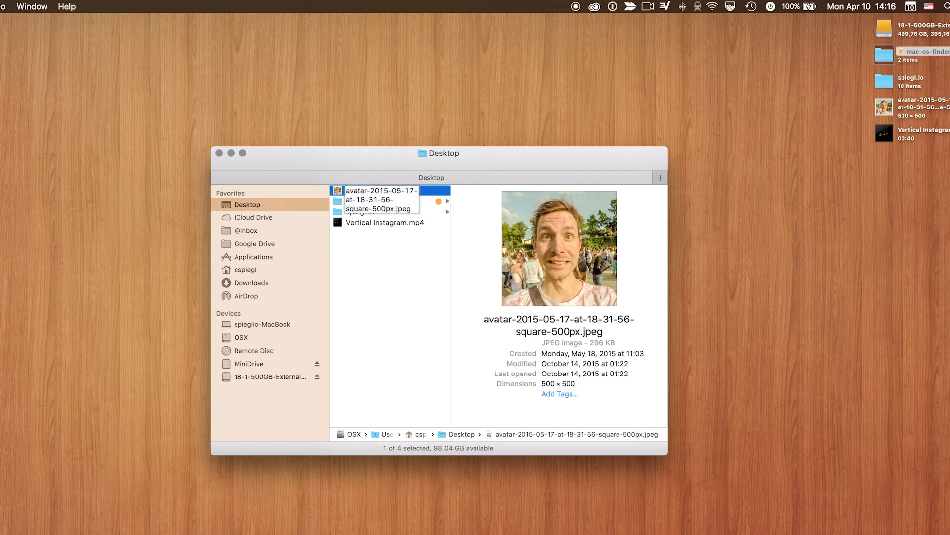
key(Return)
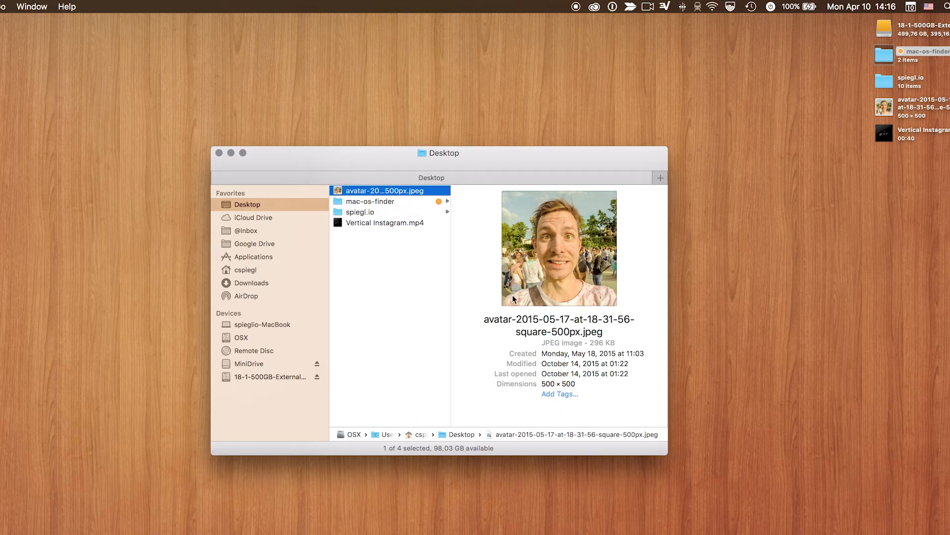
key(Return)
key(Return)
Switch the Desktop folder to icon view, open the mac-os-finder folder and go back to the Desktop in column view.
key(super+1)
key(Right)
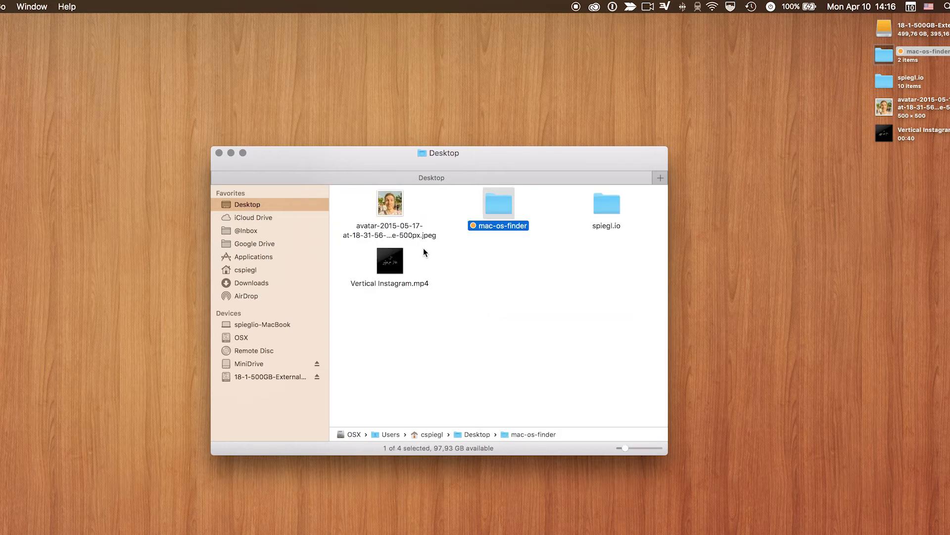
key(super+bracketleft)
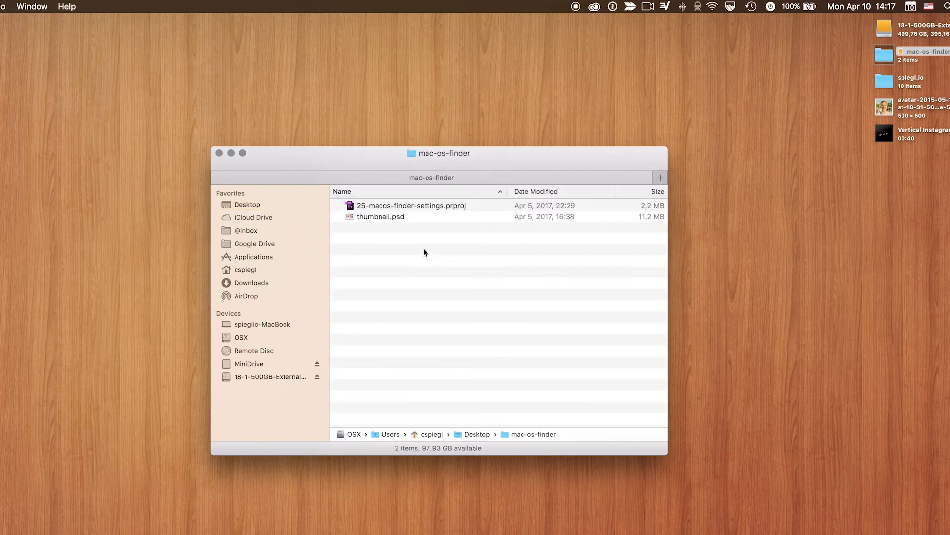
key(super+bracketleft)
Preview the avatar JPEG and Vertical Instagram.mp4 with Quick Look and close the preview.
key(Down)
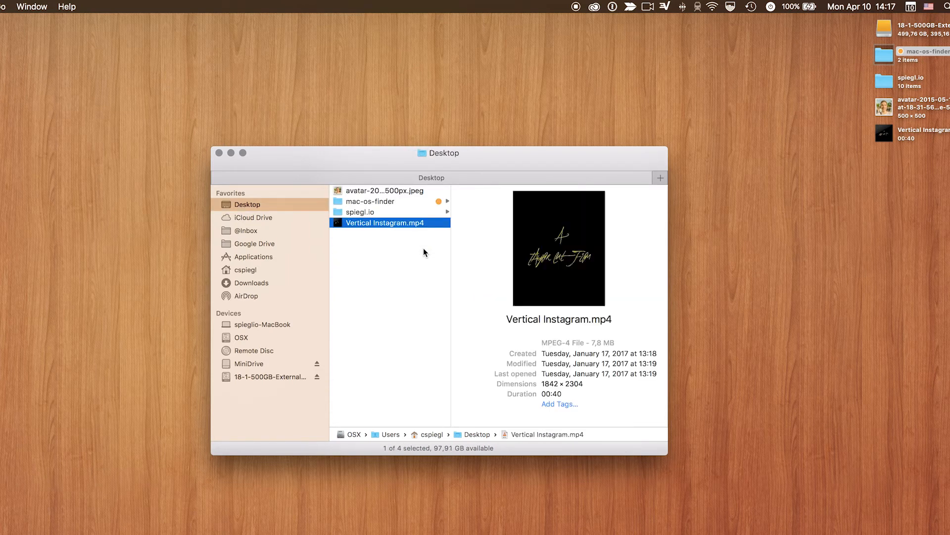
key(Up)
key(Up)
key(Up)
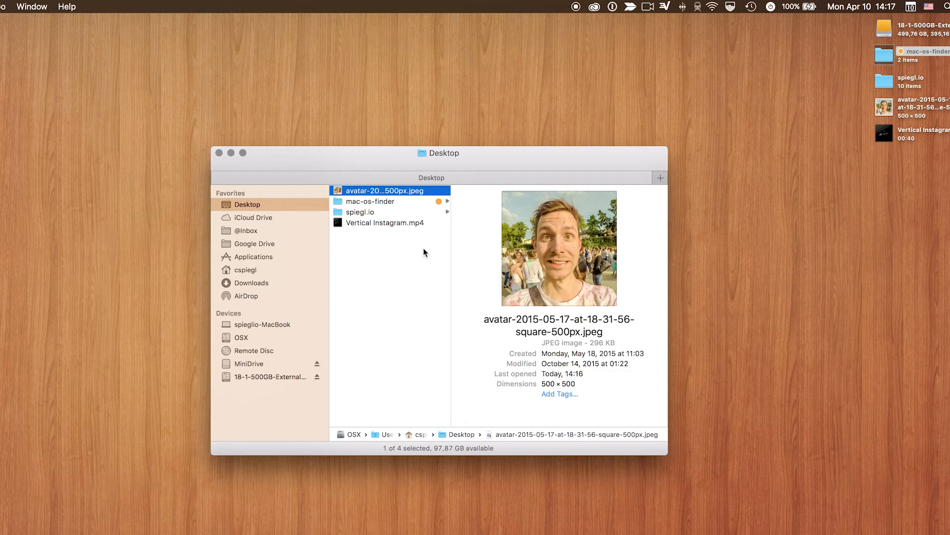
key(space)
key(Down)
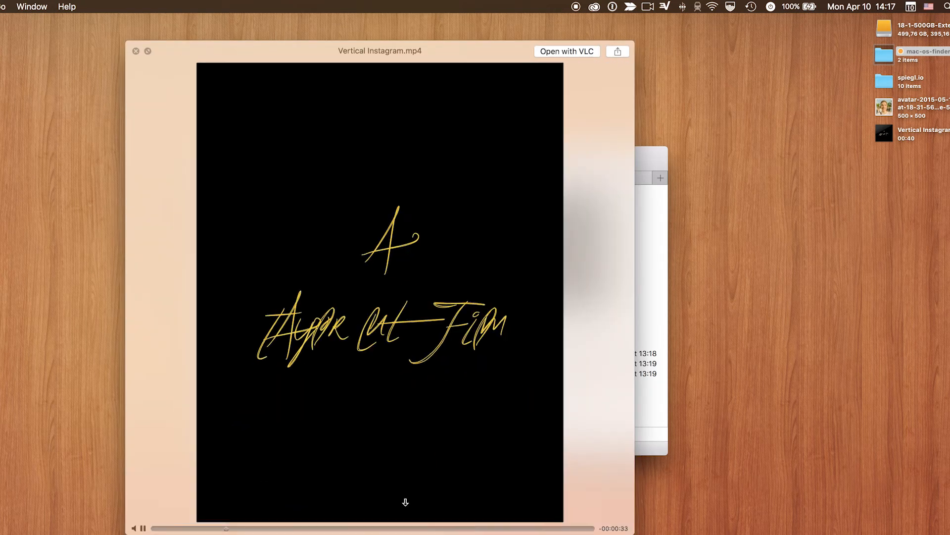
key(space)
Browse the Desktop items with Quick Look, including the mac-os-finder and spiegl.io folders, and close the preview.
key(Up)
key(Up)
key(Up)
key(space)
key(Down)
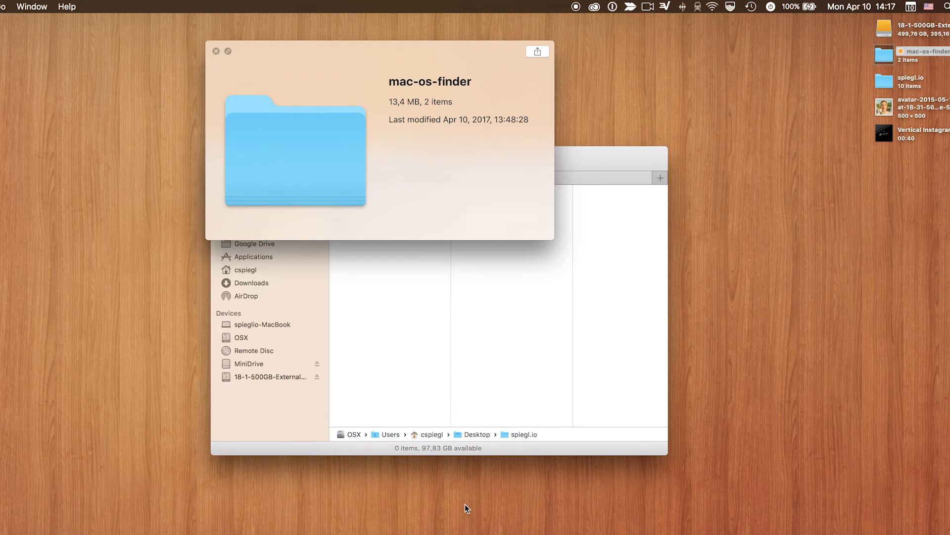
key(Down)
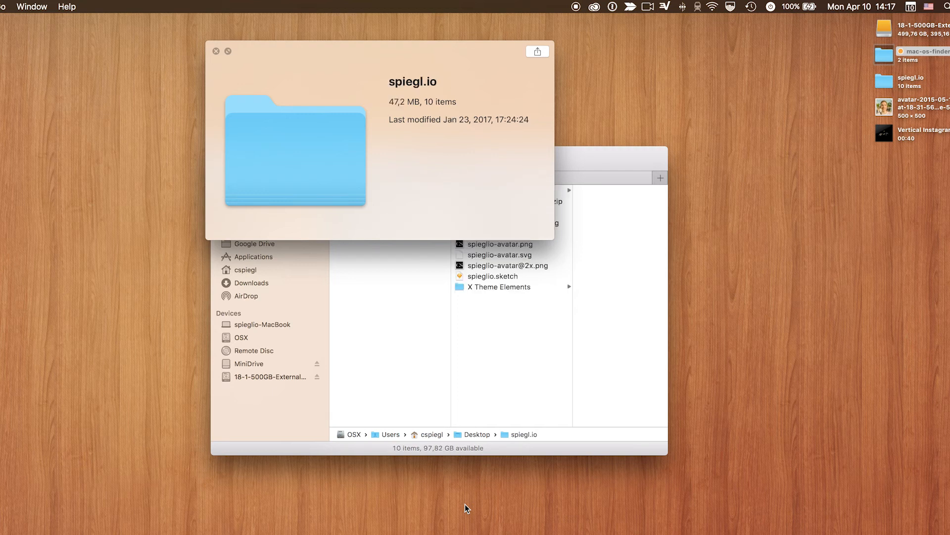
key(space)
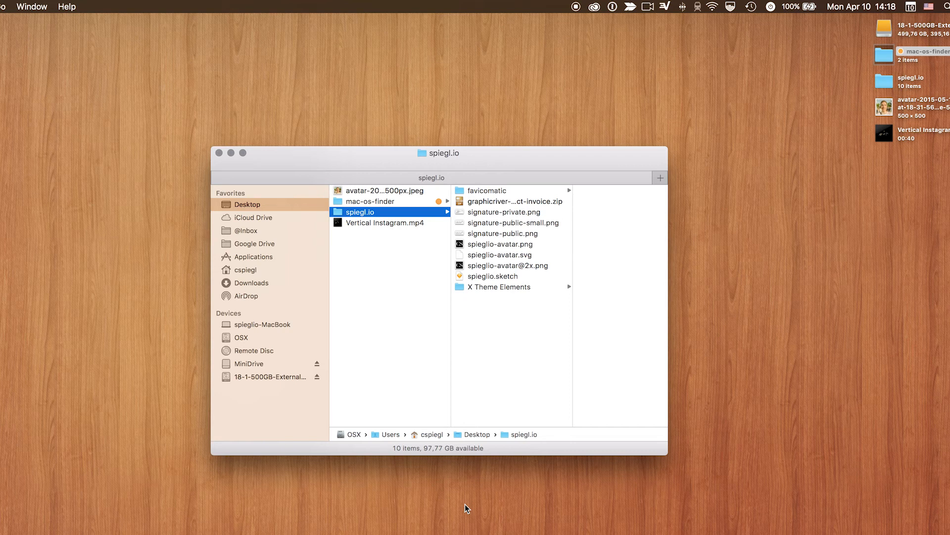